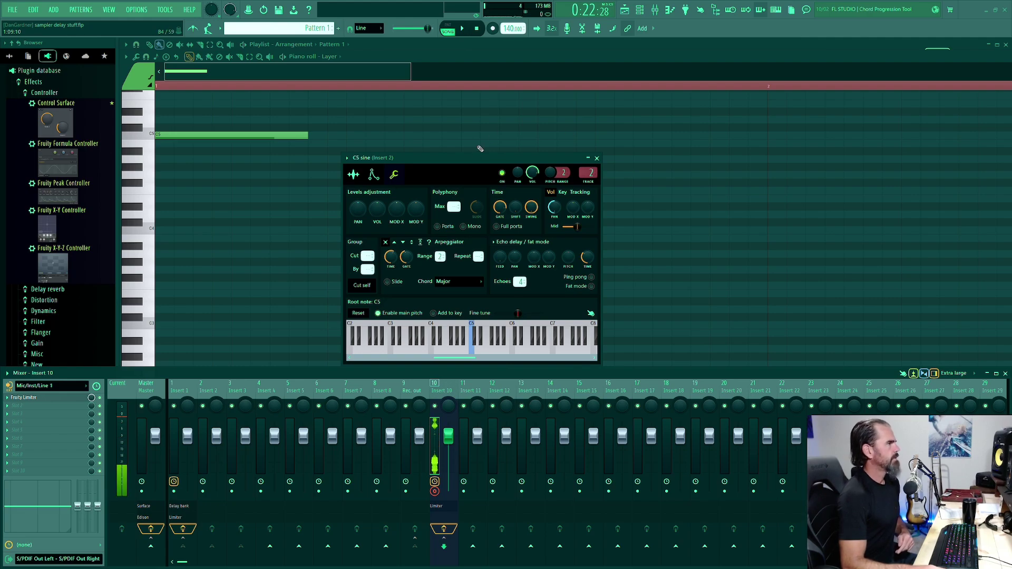
Step: Reposition the C5 sine window, set pan key tracking to 0%, and shorten the gate time to about 1:23
{"action": "left_click_drag", "start_coordinate": [475, 155], "coordinate": [557, 159]}
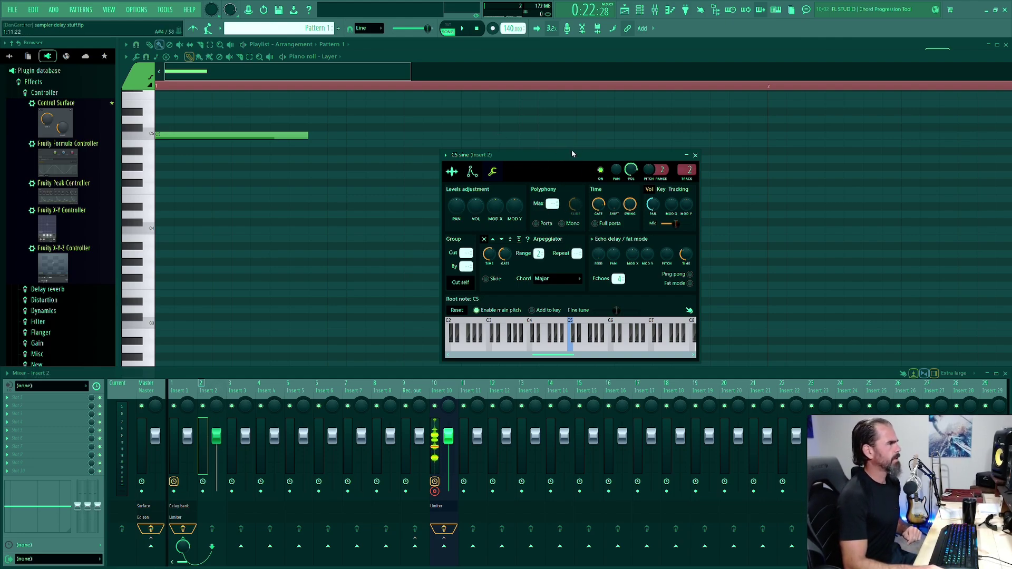
{"action": "left_click_drag", "start_coordinate": [572, 155], "coordinate": [530, 150]}
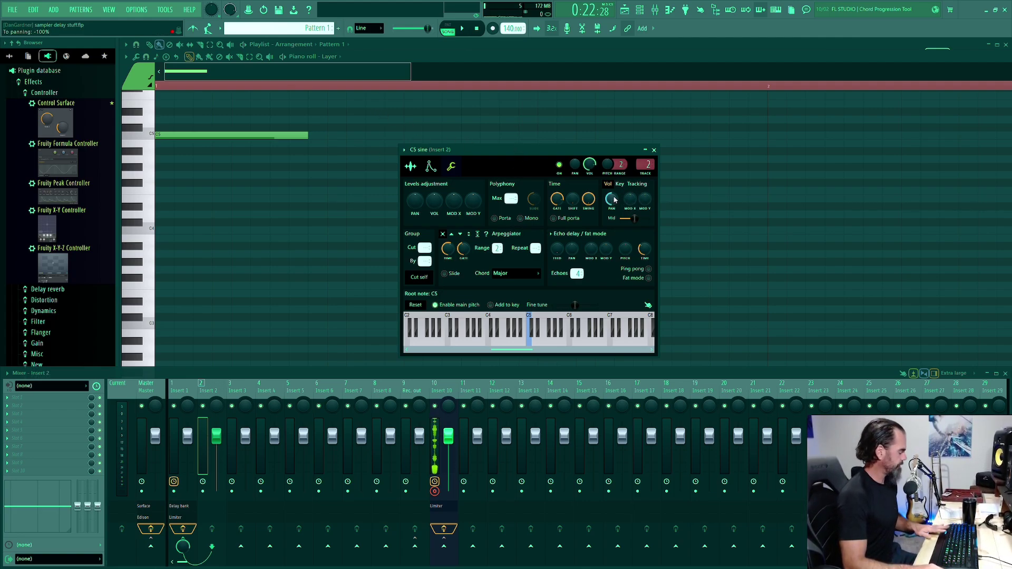
{"action": "scroll", "coordinate": [615, 199], "scroll_direction": "up", "scroll_amount": 5}
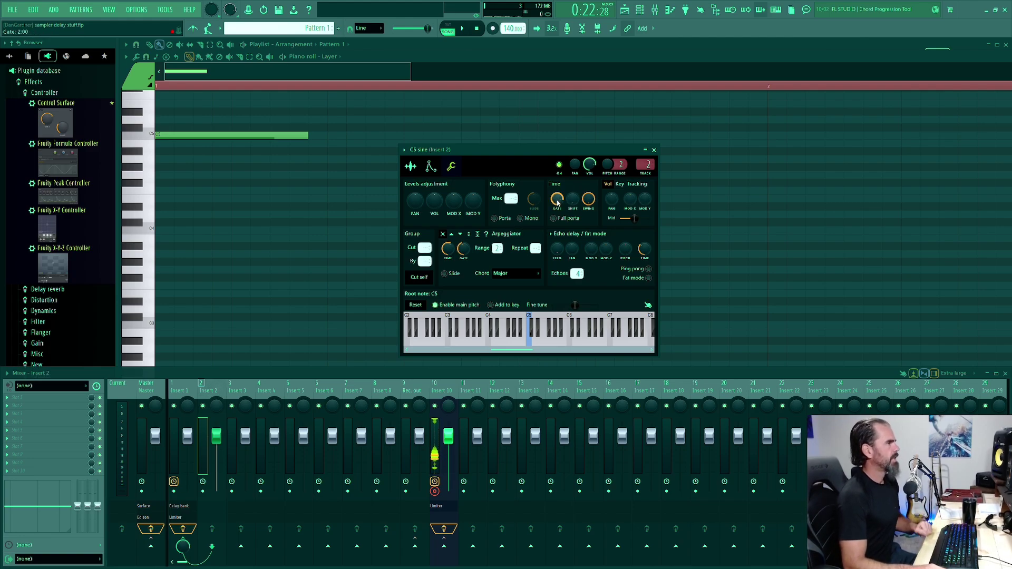
{"action": "mouse_move", "coordinate": [557, 203]}
{"action": "left_mouse_down"}
{"action": "mouse_move", "coordinate": [558, 213]}
{"action": "mouse_move", "coordinate": [557, 193]}
{"action": "left_mouse_up"}
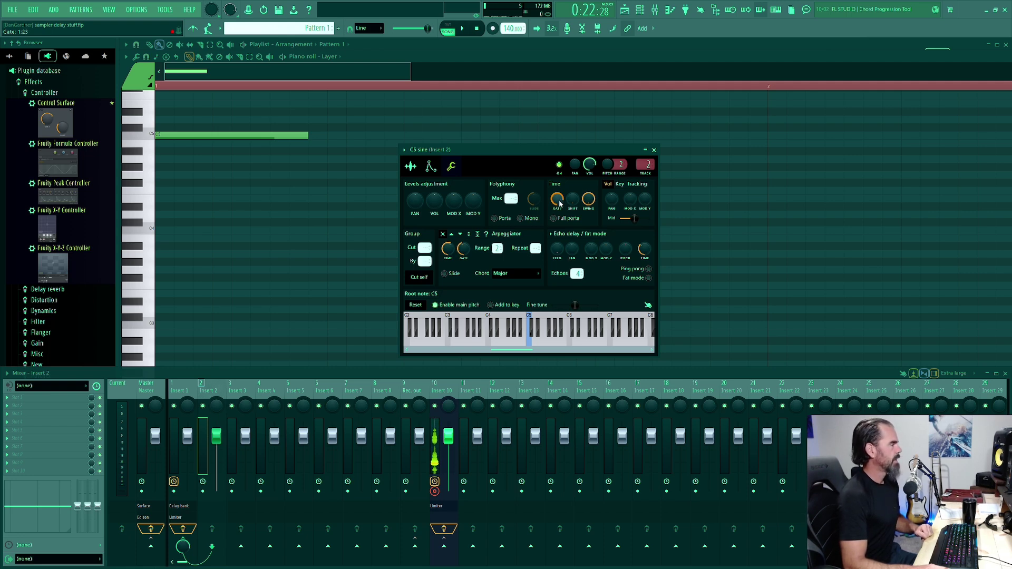
Step: In the online manual, scroll up from Velocity/Keyboard Tracking to the Levels Adjustment, Polyphony and Time sections
{"action": "key", "text": "alt+Tab"}
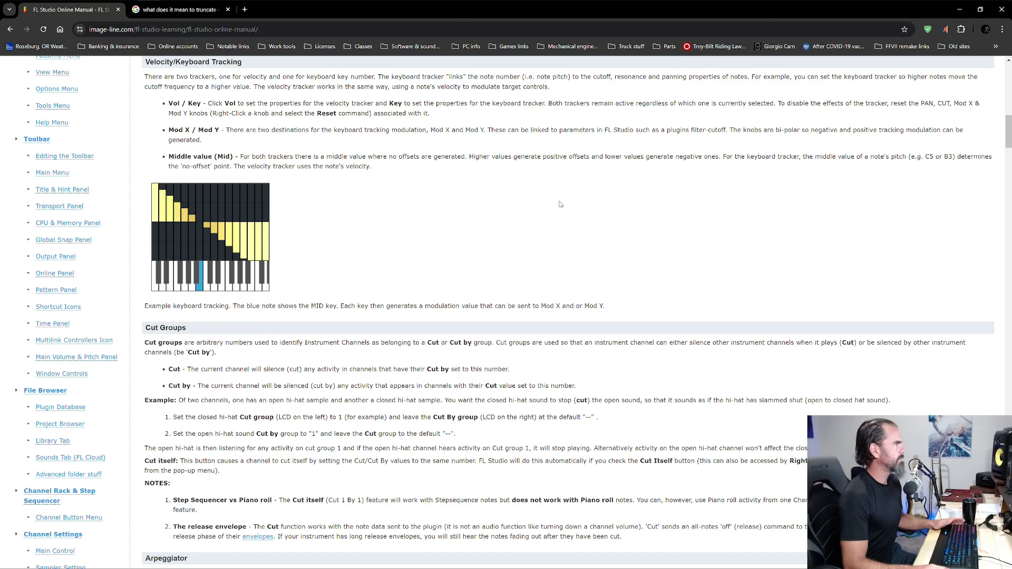
{"action": "scroll", "coordinate": [293, 150], "scroll_direction": "up", "scroll_amount": 9}
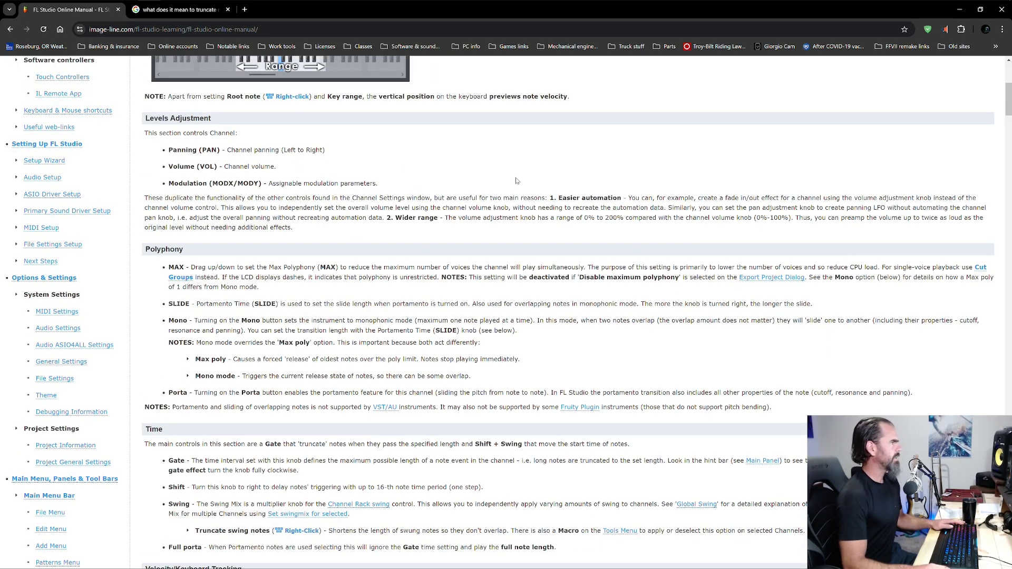
{"action": "scroll", "coordinate": [325, 180], "scroll_direction": "up", "scroll_amount": 5}
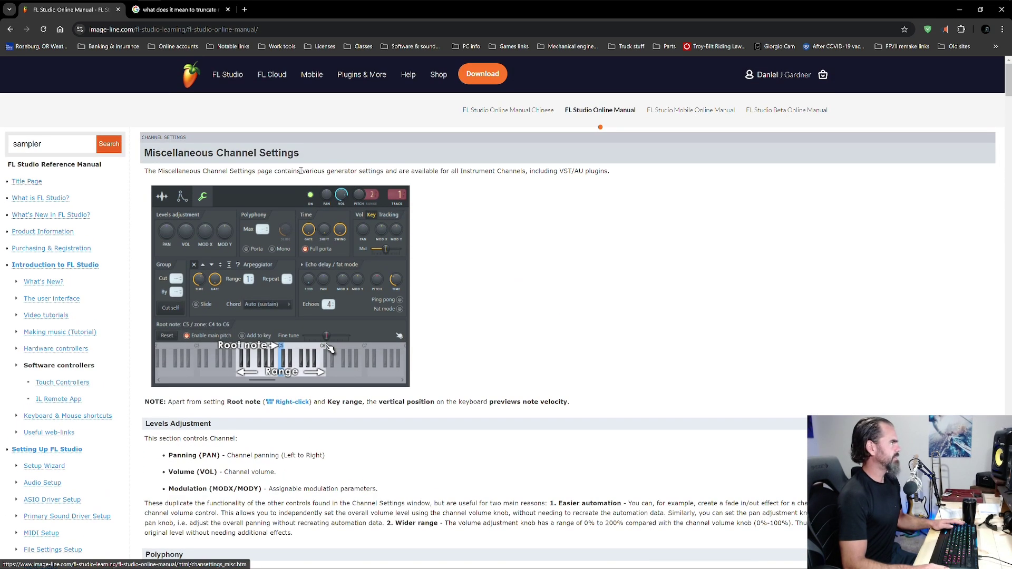
{"action": "scroll", "coordinate": [337, 330], "scroll_direction": "down", "scroll_amount": 4}
{"action": "scroll", "coordinate": [230, 316], "scroll_direction": "down", "scroll_amount": 2}
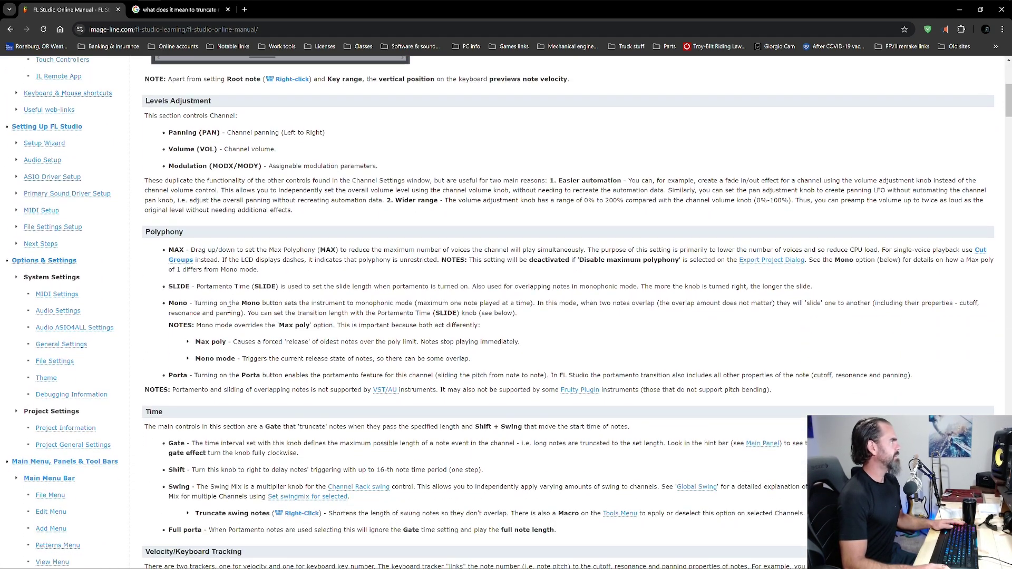
{"action": "key", "text": "alt+Tab"}
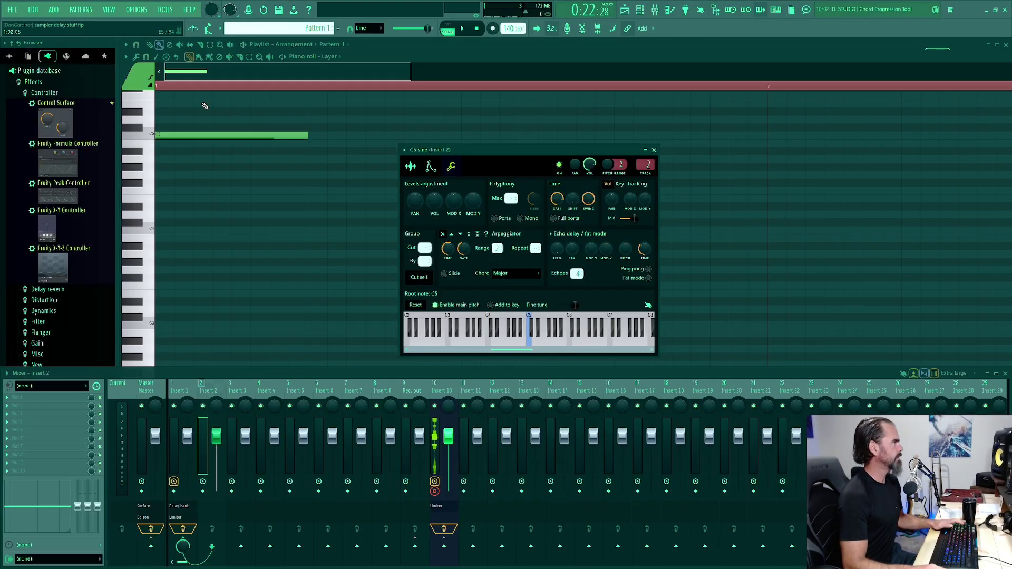
{"action": "left_click", "coordinate": [189, 11]}
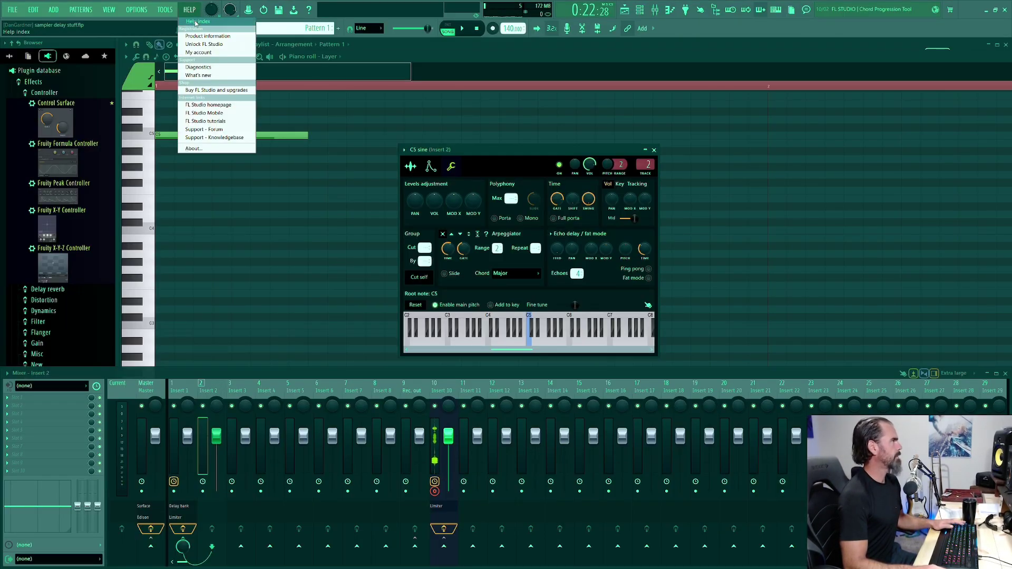
{"action": "key", "text": "alt+Tab"}
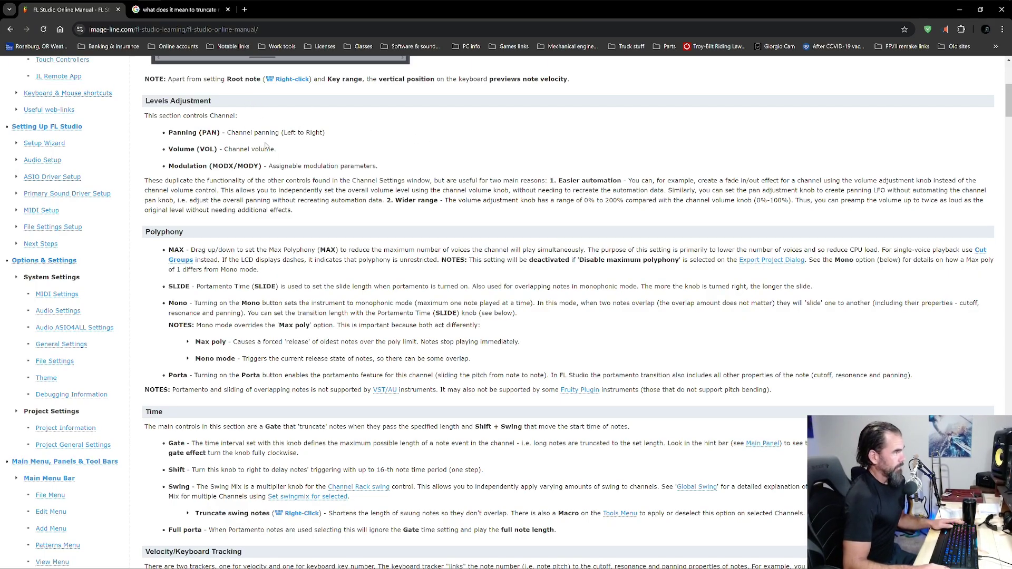
Step: Jump to the manual's Time section and read through Velocity/Keyboard Tracking before returning to FL Studio
{"action": "scroll", "coordinate": [303, 167], "scroll_direction": "up", "scroll_amount": 6}
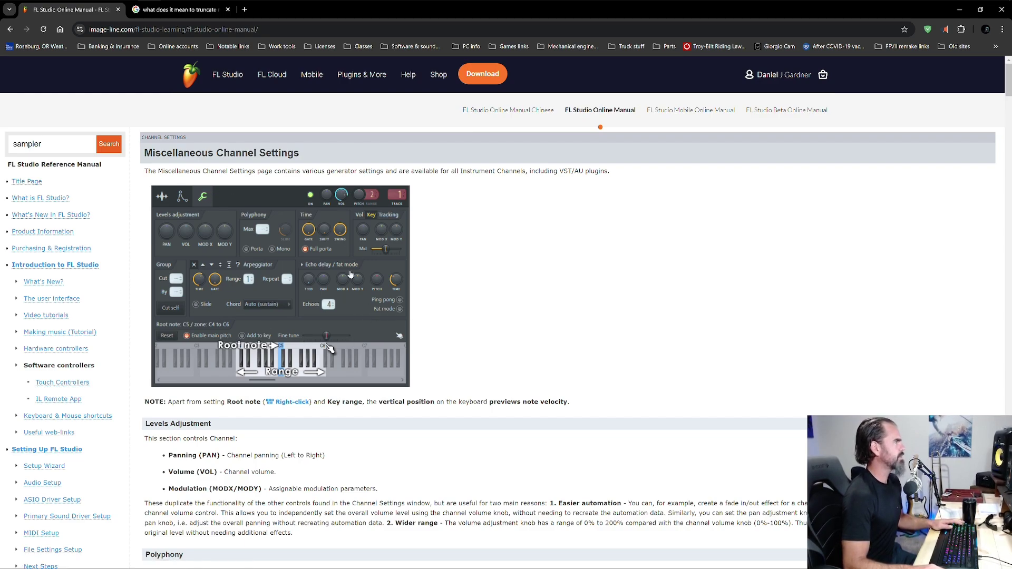
{"action": "left_click", "coordinate": [322, 223]}
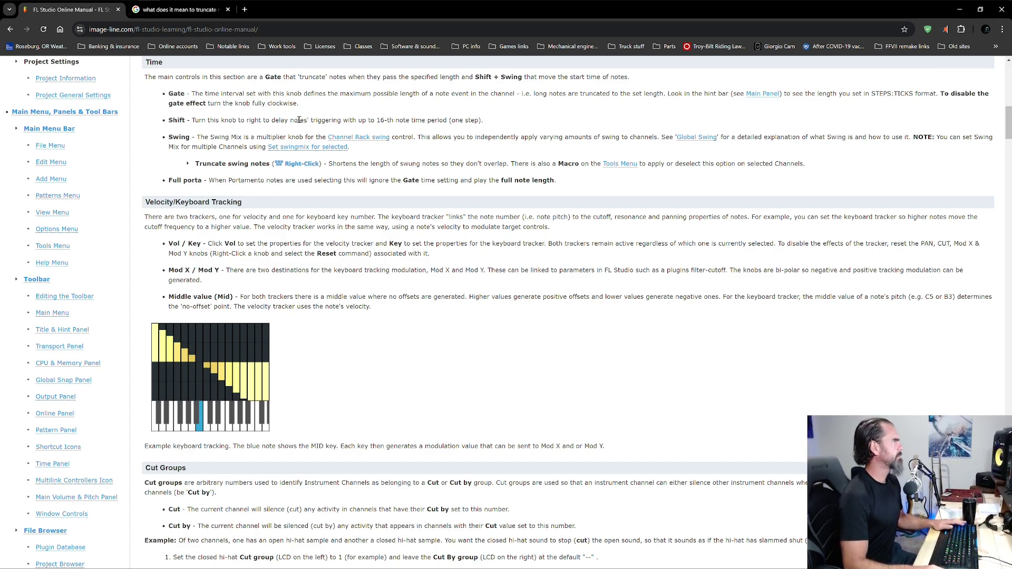
{"action": "key", "text": "alt+Tab"}
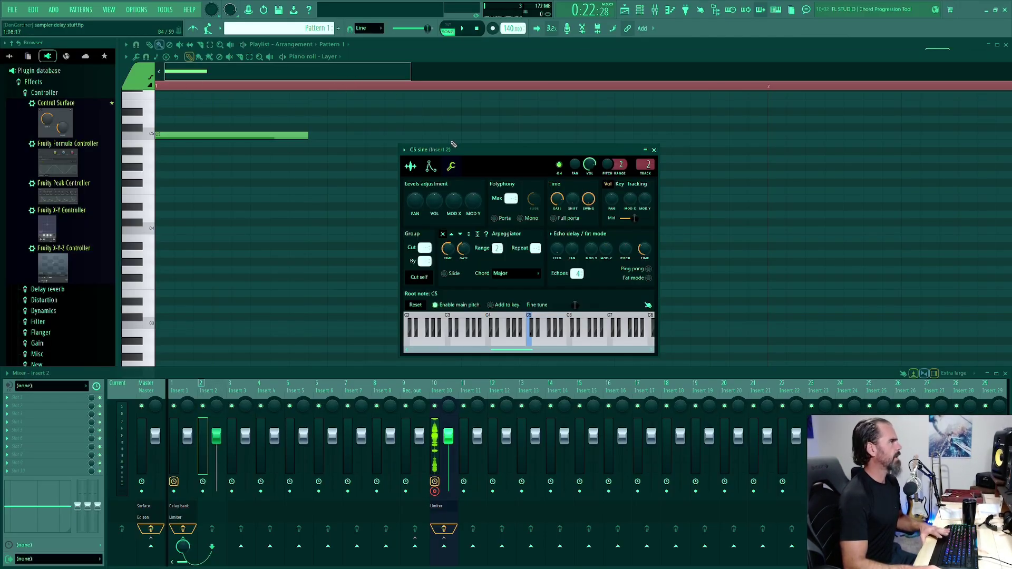
Step: Pull the volume envelope's hold point back to 88%, then close the C5 sine channel settings
{"action": "left_click", "coordinate": [431, 166]}
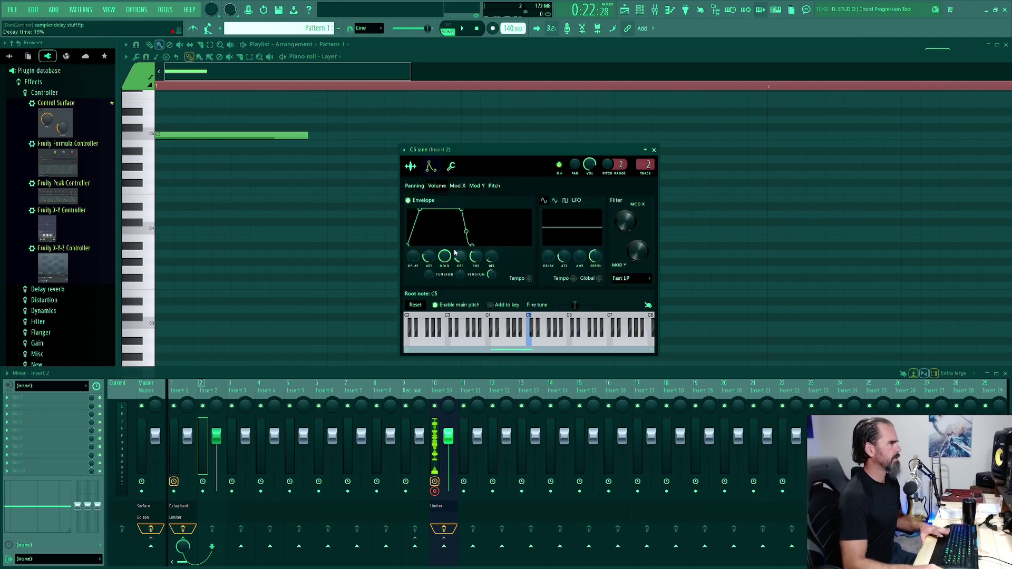
{"action": "left_click_drag", "start_coordinate": [462, 209], "coordinate": [456, 209]}
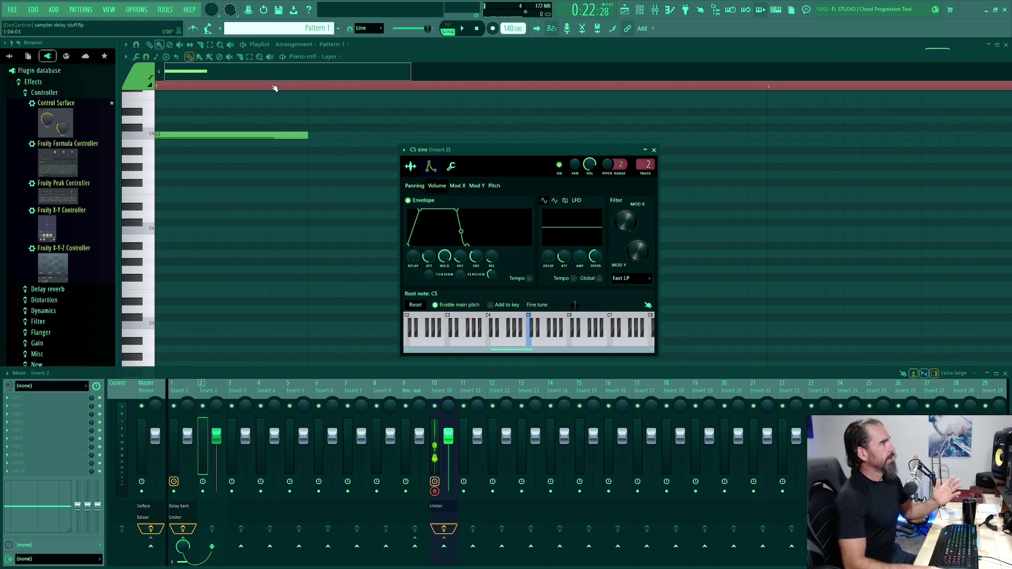
{"action": "left_click", "coordinate": [454, 169]}
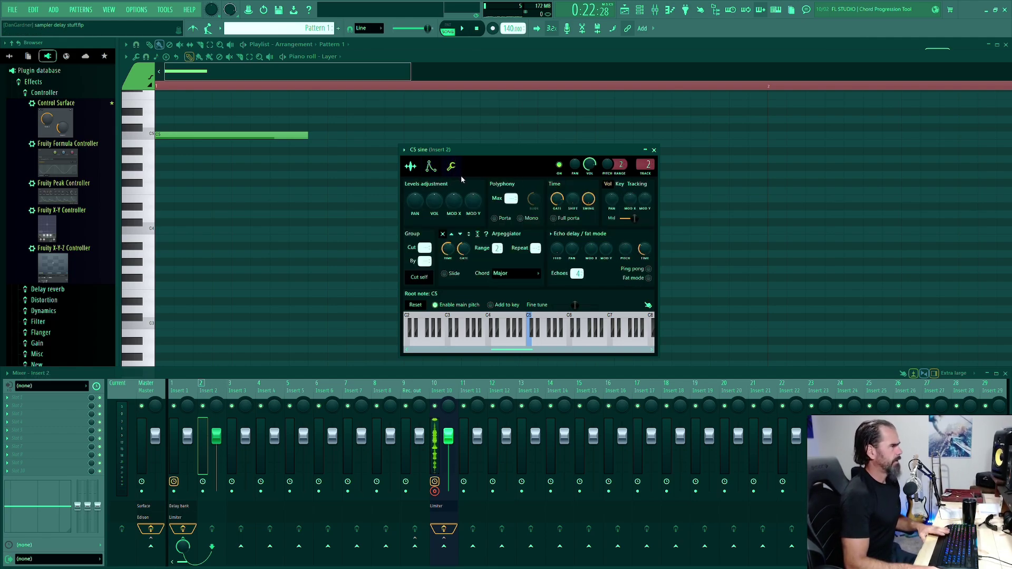
{"action": "key", "text": "Escape"}
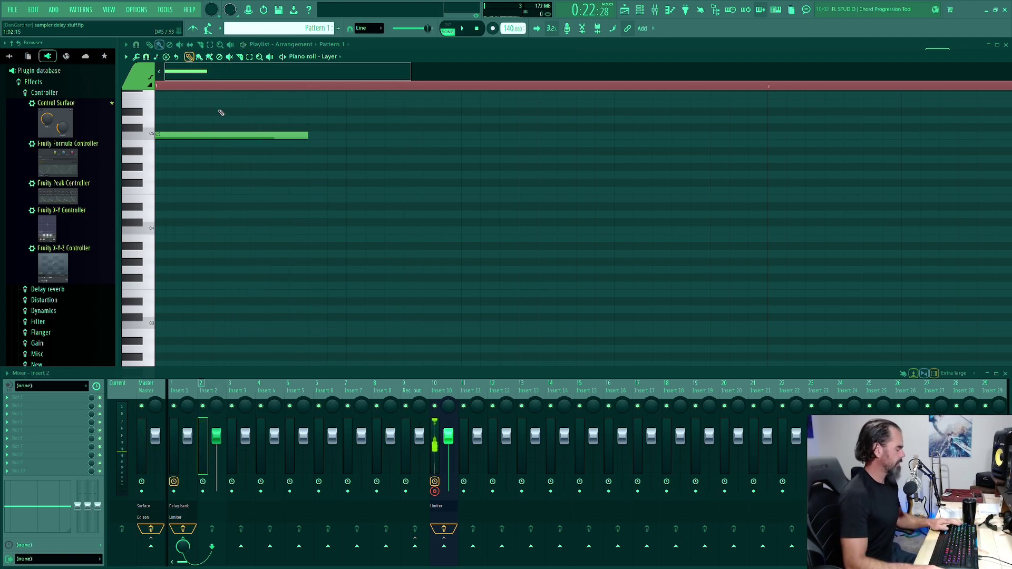
Step: Reopen the C5 sine settings from the Channel Rack and lower the gate time to 1:20
{"action": "key", "text": "F6"}
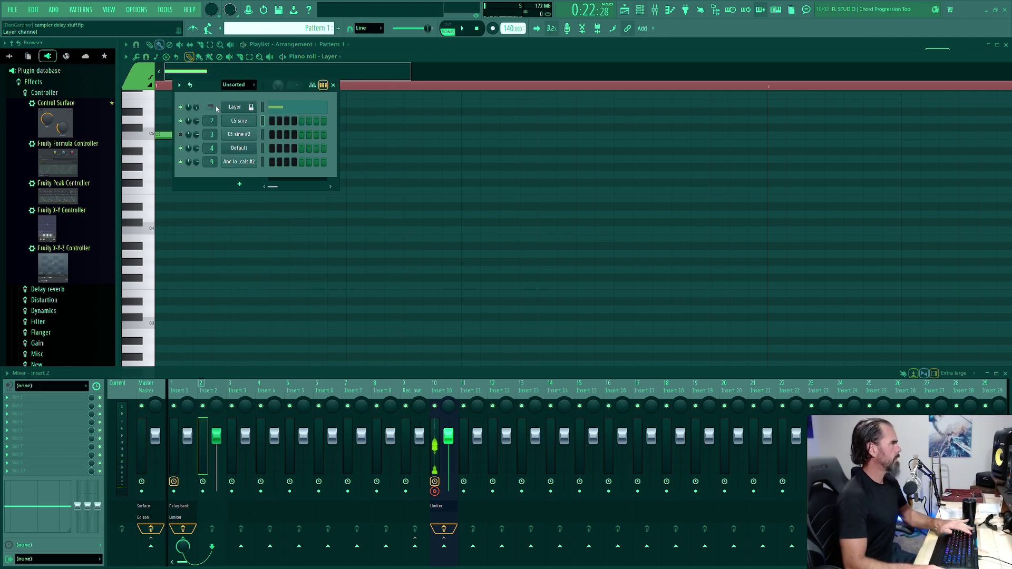
{"action": "left_click", "coordinate": [240, 122]}
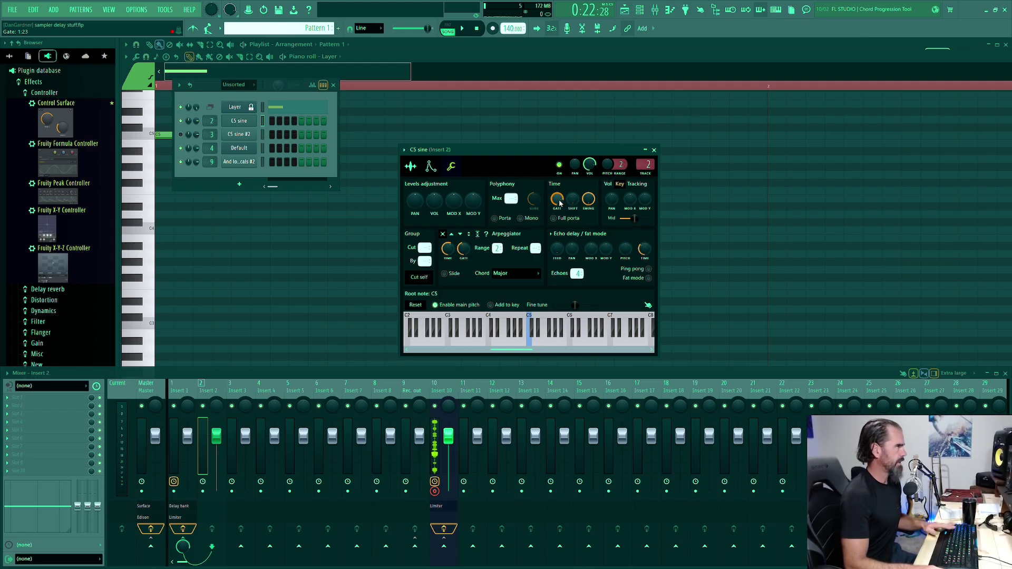
{"action": "left_click_drag", "start_coordinate": [560, 203], "coordinate": [560, 207]}
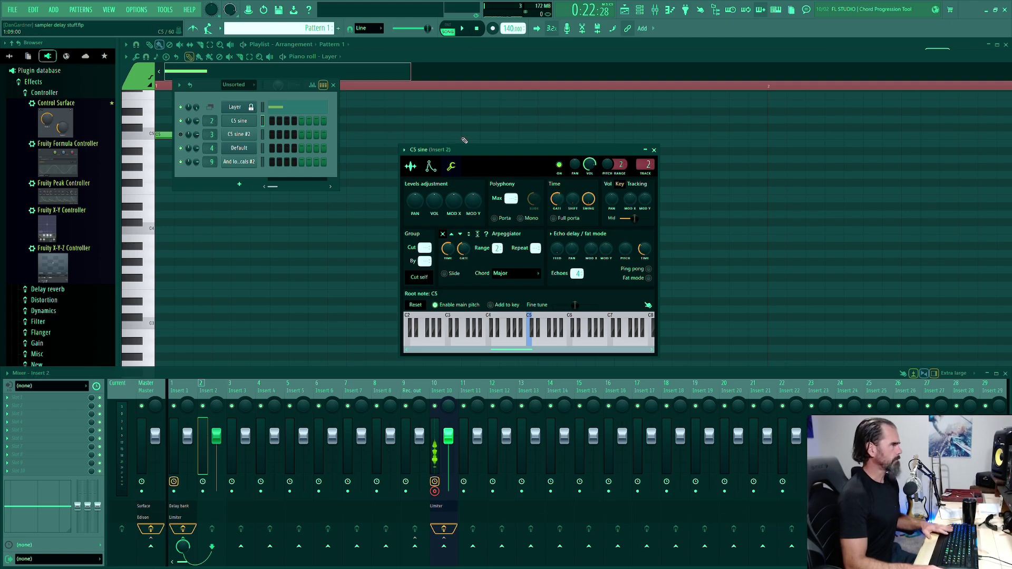
Step: Dismiss the channel options menu, hide the Channel Rack, and preview the C5 note from the ruler
{"action": "left_click", "coordinate": [404, 150]}
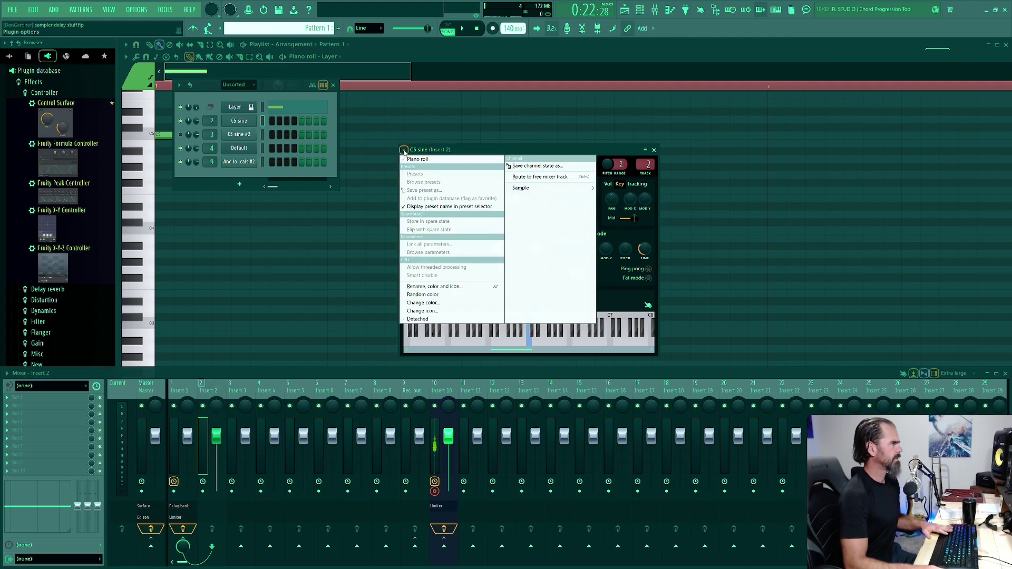
{"action": "left_click", "coordinate": [418, 319]}
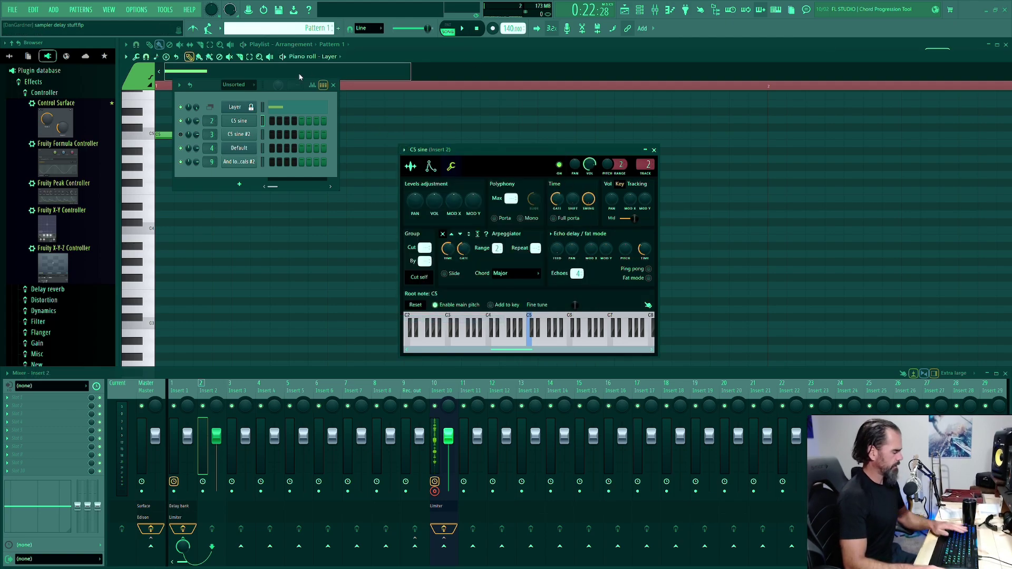
{"action": "key", "text": "F6"}
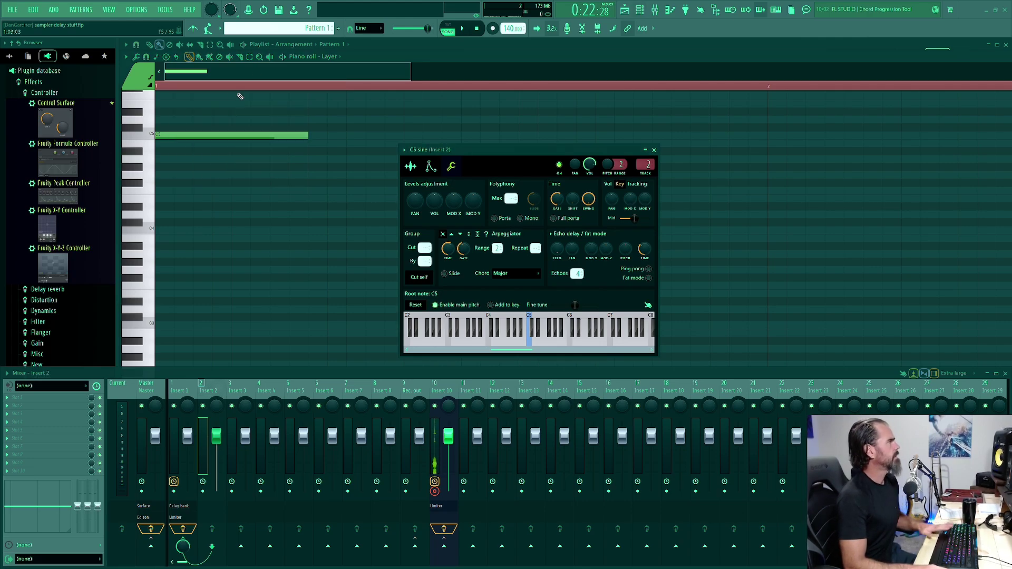
{"action": "left_click", "coordinate": [161, 87]}
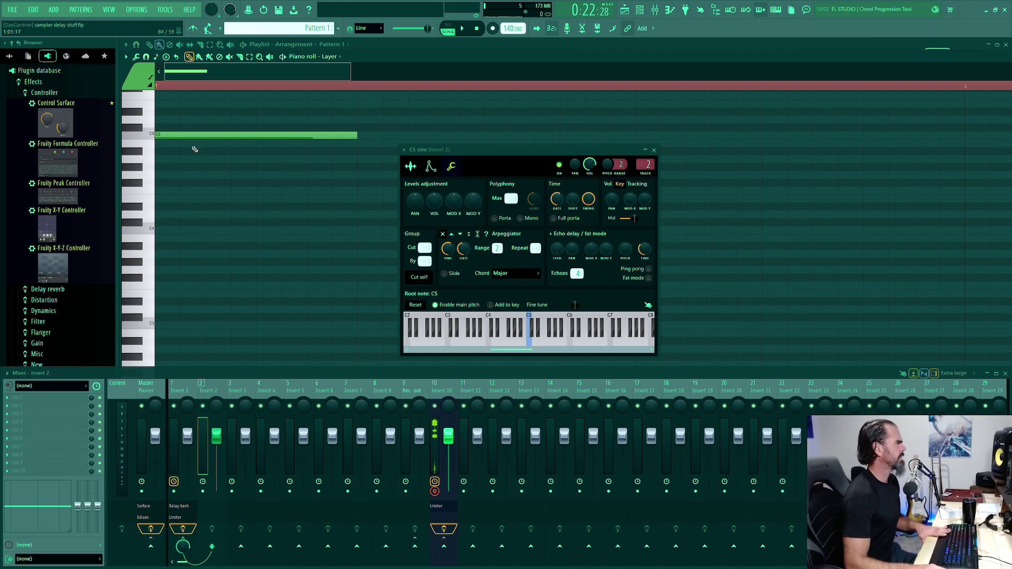
Step: Cut the C5 note to about half length and audition it, undoing a slight lengthening
{"action": "key", "text": "space"}
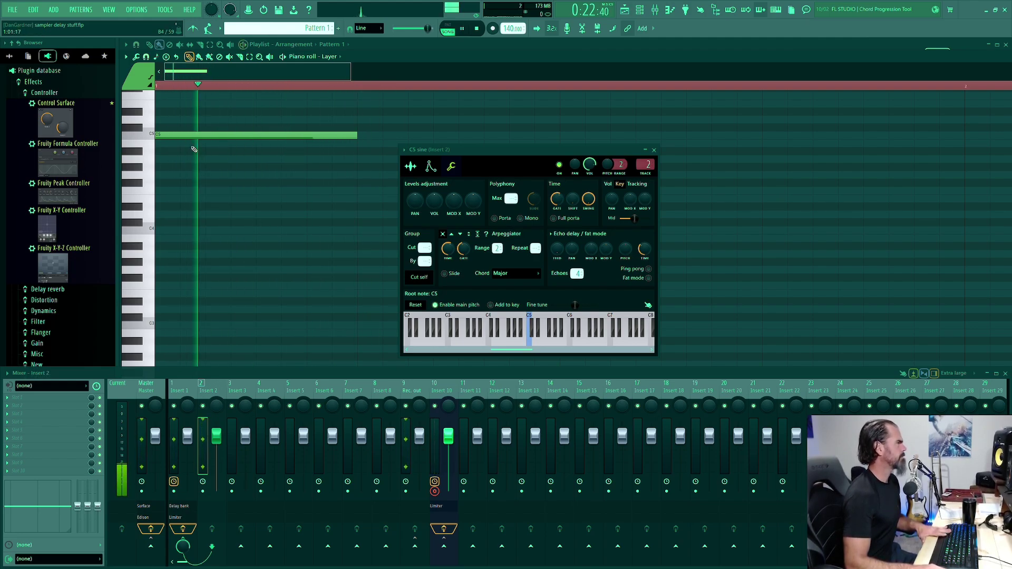
{"action": "key", "text": "space"}
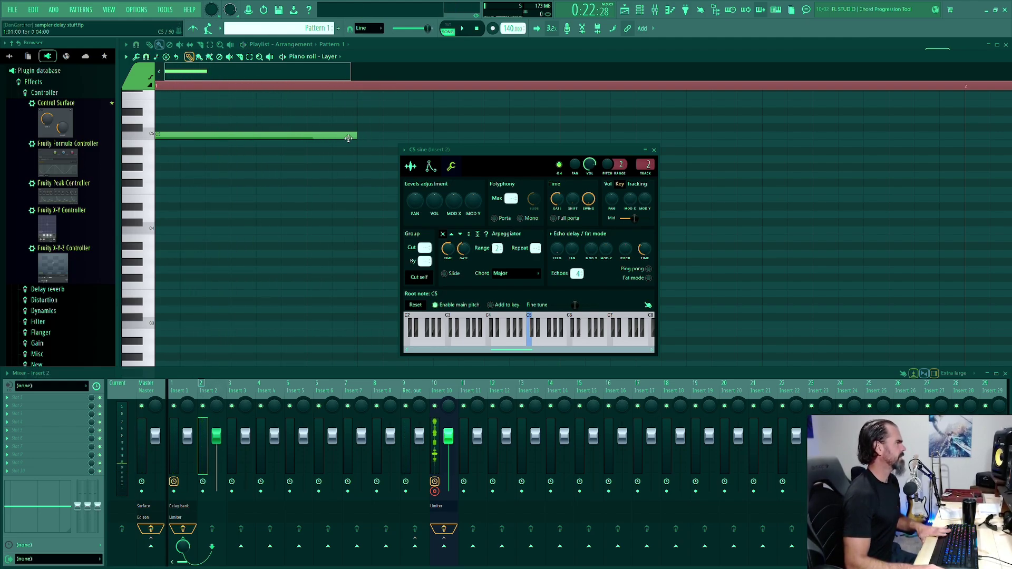
{"action": "left_click_drag", "start_coordinate": [356, 136], "coordinate": [181, 138]}
{"action": "key", "text": "space"}
{"action": "left_click_drag", "start_coordinate": [181, 137], "coordinate": [226, 136]}
{"action": "key", "text": "space"}
{"action": "key", "text": "space"}
{"action": "key", "text": "ctrl+z"}
{"action": "key", "text": "space"}
{"action": "key", "text": "space"}
{"action": "key", "text": "space"}
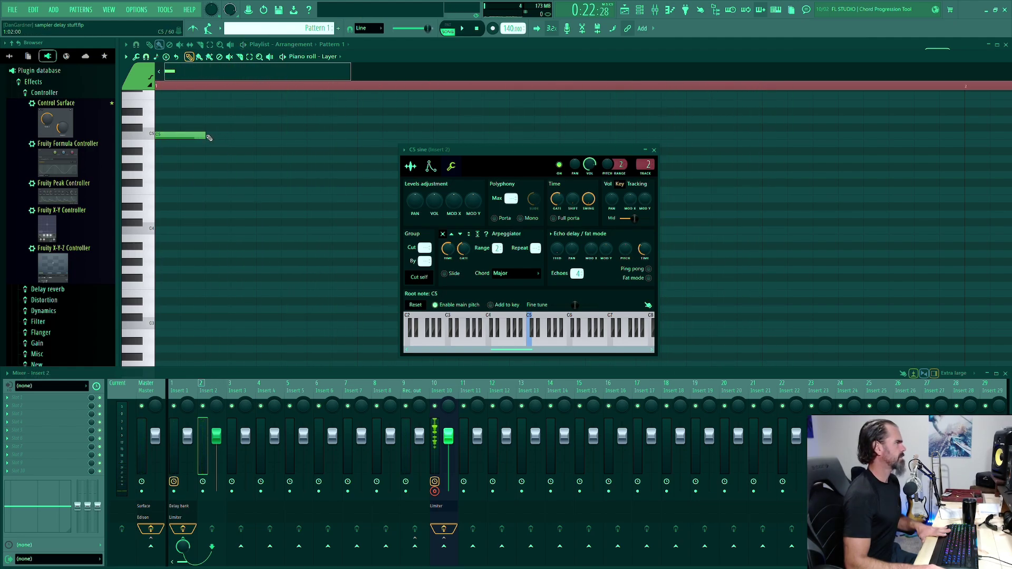
Step: Fine-tune the C5 note's end back and forth while auditioning, leaving it shorter
{"action": "left_click_drag", "start_coordinate": [210, 138], "coordinate": [232, 139]}
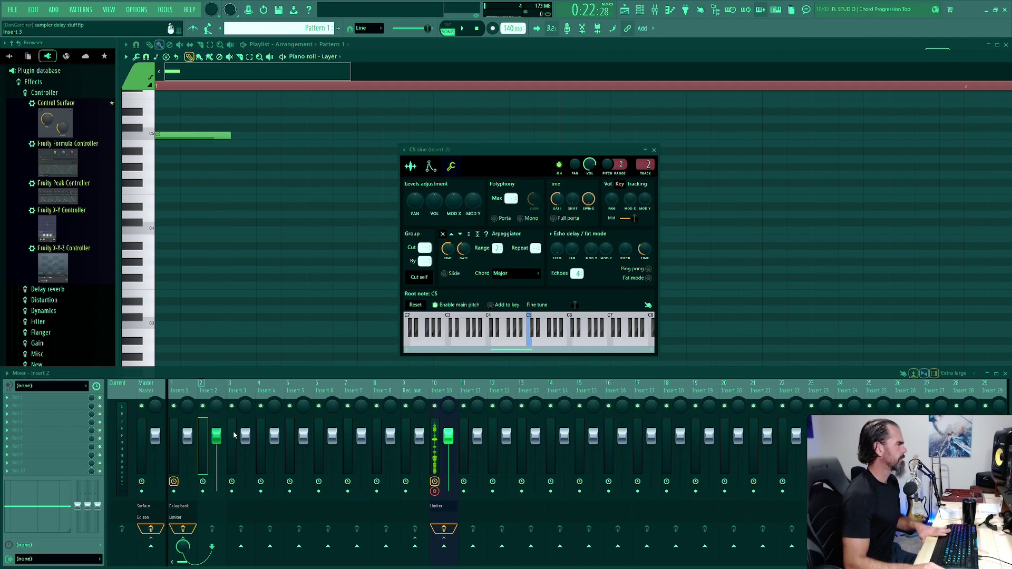
{"action": "key", "text": "space"}
{"action": "left_click_drag", "start_coordinate": [231, 135], "coordinate": [207, 136]}
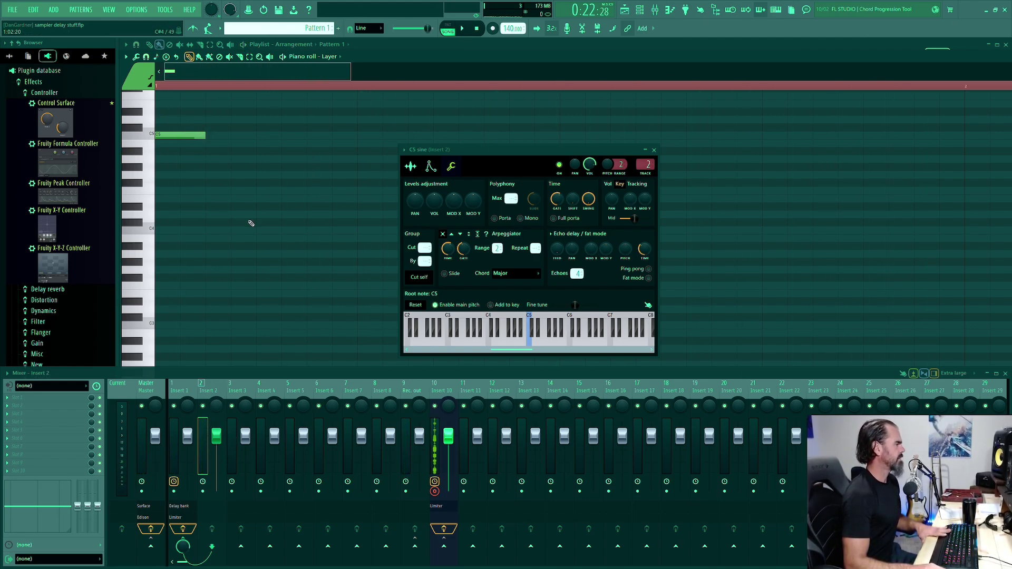
{"action": "key", "text": "space"}
{"action": "key", "text": "space"}
{"action": "left_click_drag", "start_coordinate": [207, 136], "coordinate": [230, 137]}
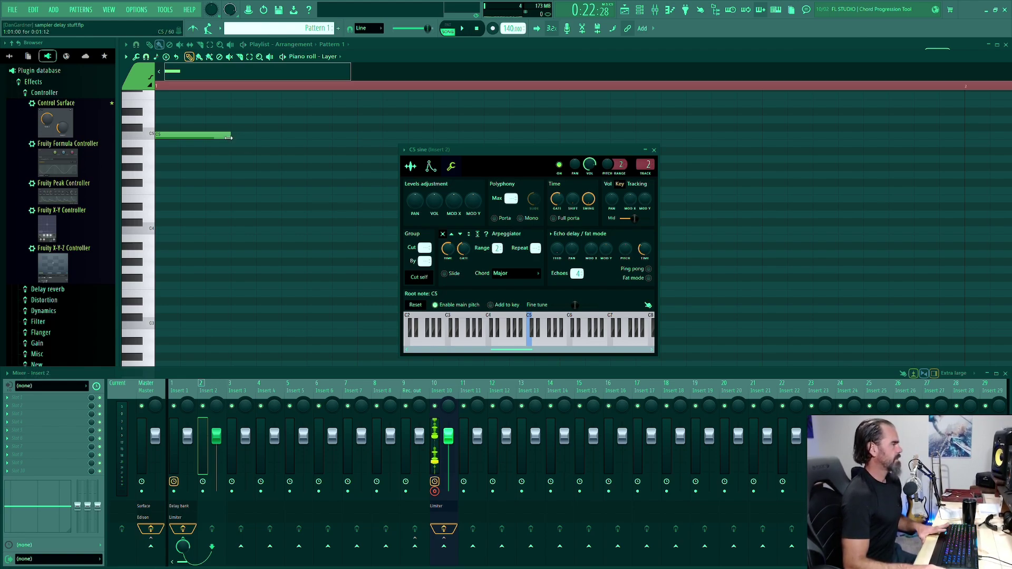
{"action": "key", "text": "space"}
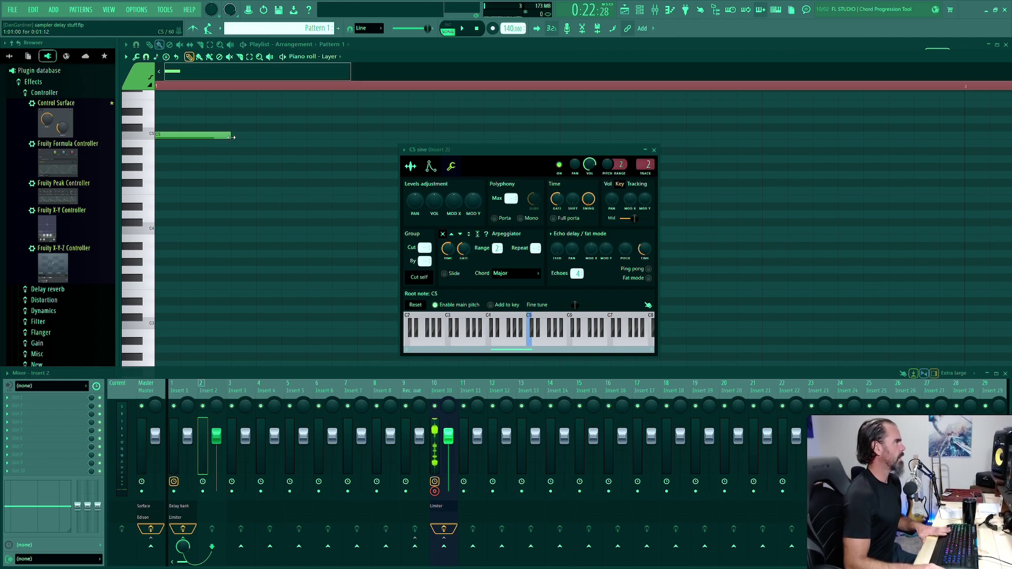
{"action": "left_click_drag", "start_coordinate": [232, 137], "coordinate": [206, 137]}
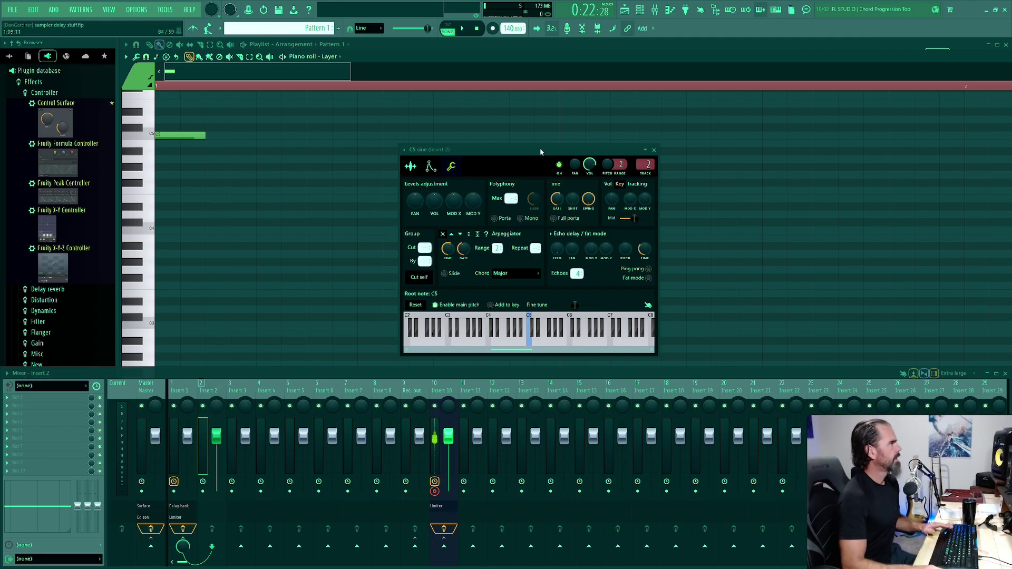
Step: Browse the piano roll Snap values without changing them, then zoom out to show bar 2
{"action": "left_click", "coordinate": [126, 57]}
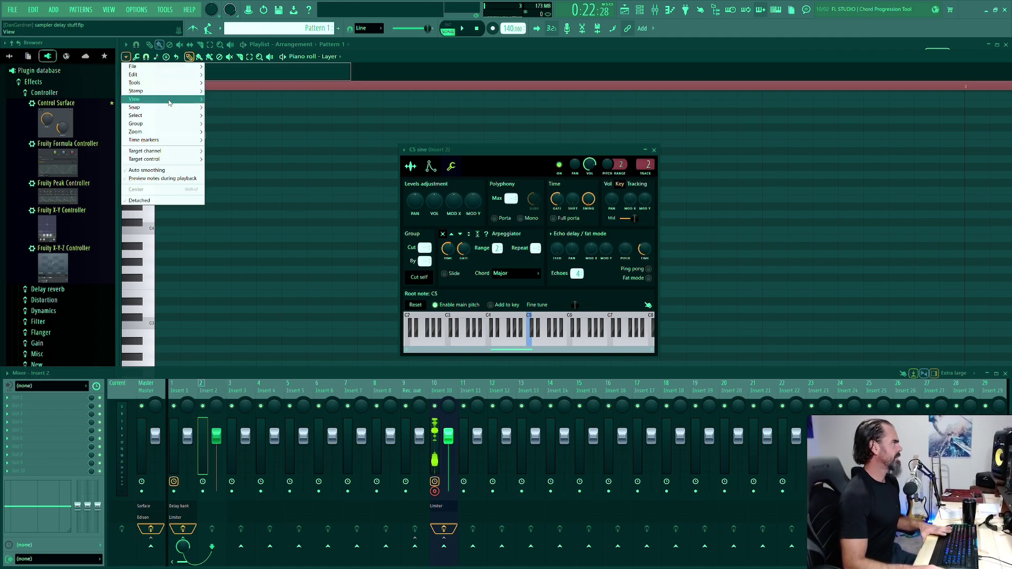
{"action": "mouse_move", "coordinate": [158, 108]}
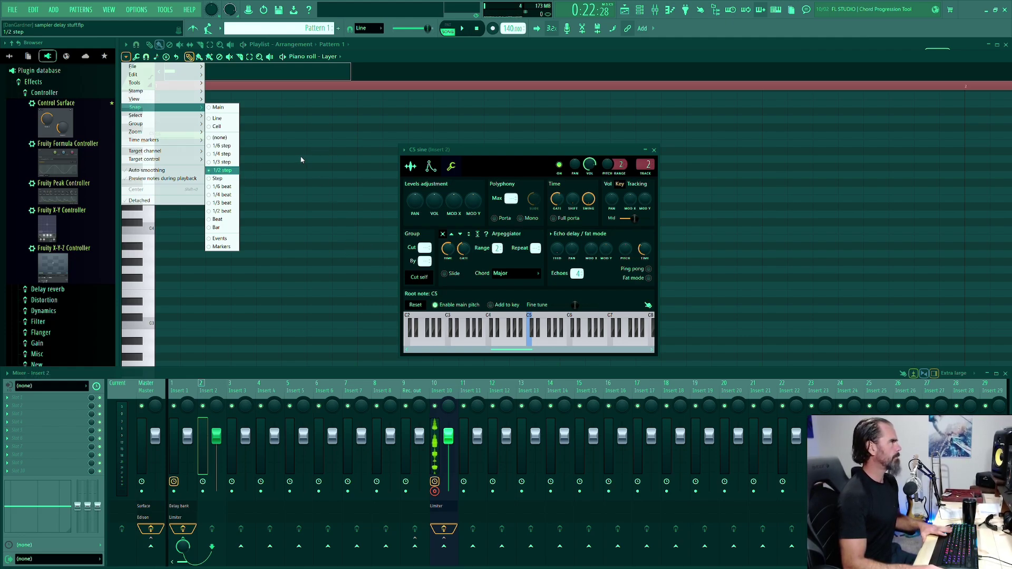
{"action": "key", "text": "Up"}
{"action": "key", "text": "Up"}
{"action": "key", "text": "Up"}
{"action": "key", "text": "Up"}
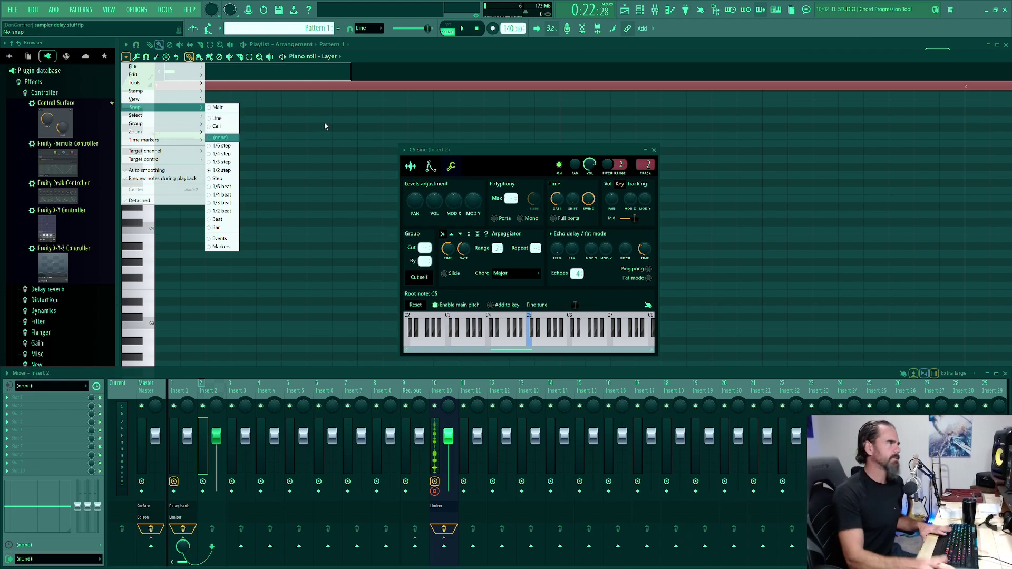
{"action": "key", "text": "Return"}
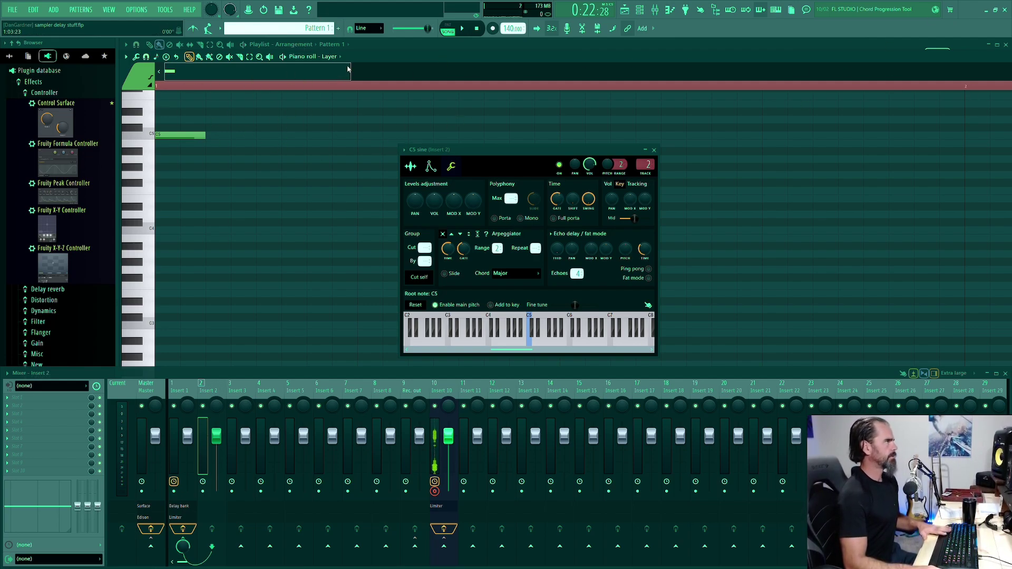
{"action": "left_click_drag", "start_coordinate": [350, 73], "coordinate": [650, 73]}
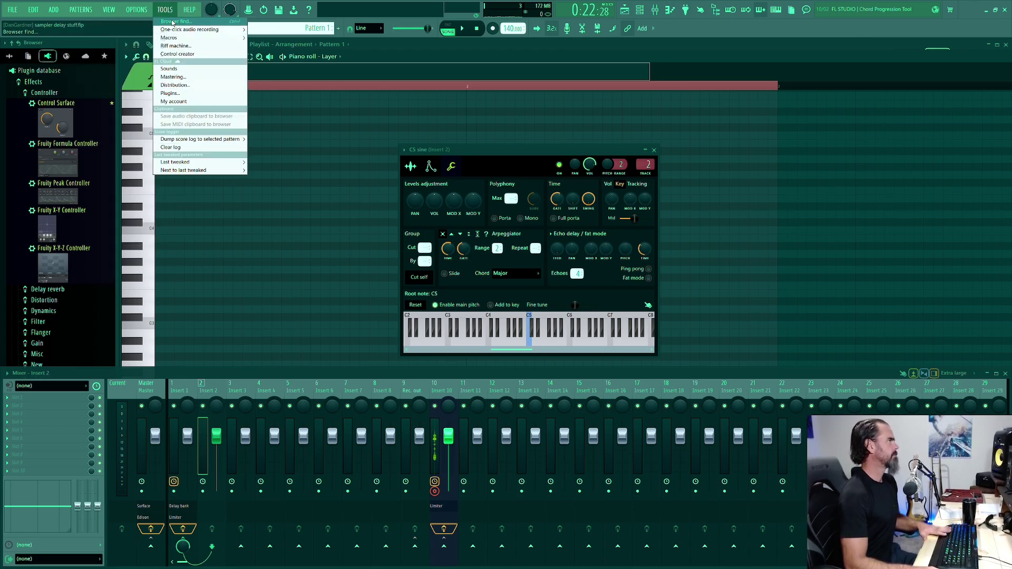
{"action": "mouse_move", "coordinate": [135, 8]}
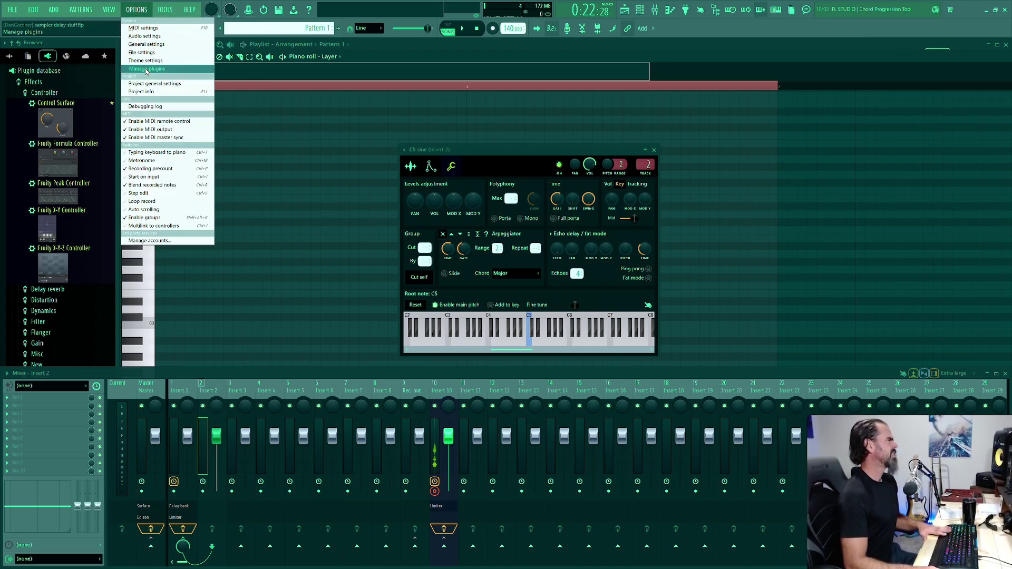
{"action": "left_click", "coordinate": [146, 44]}
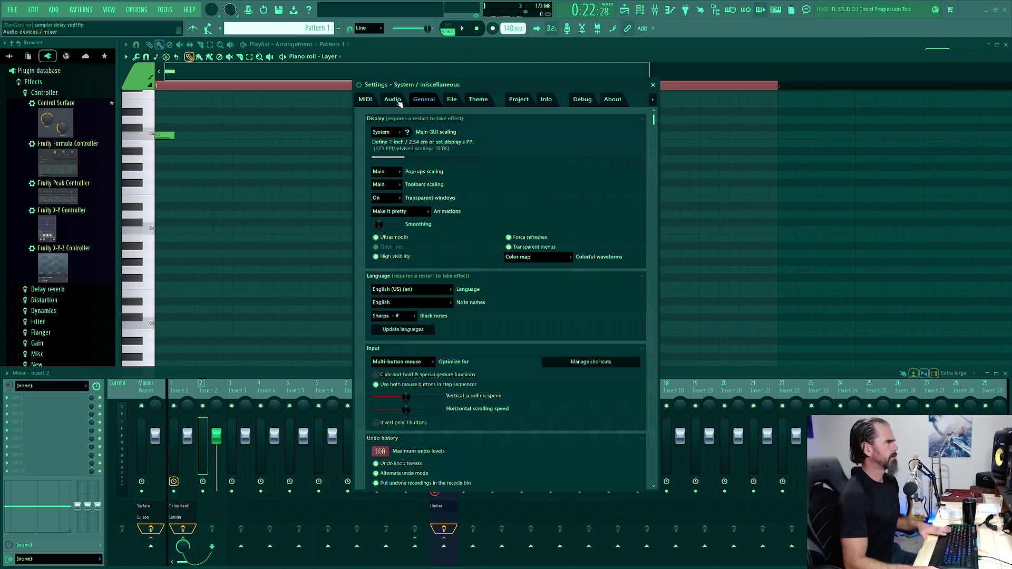
{"action": "left_click", "coordinate": [522, 101]}
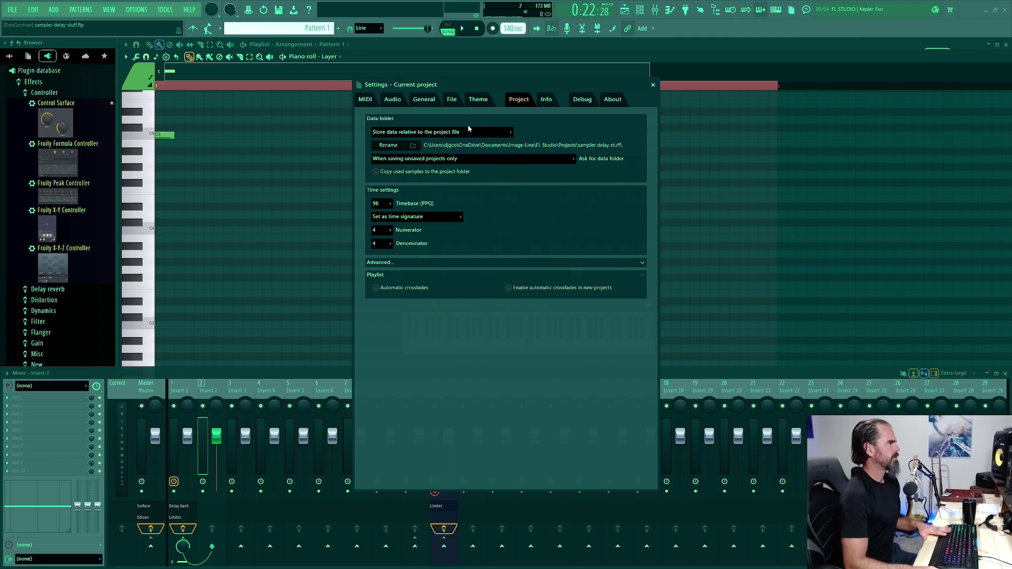
{"action": "left_click", "coordinate": [653, 84]}
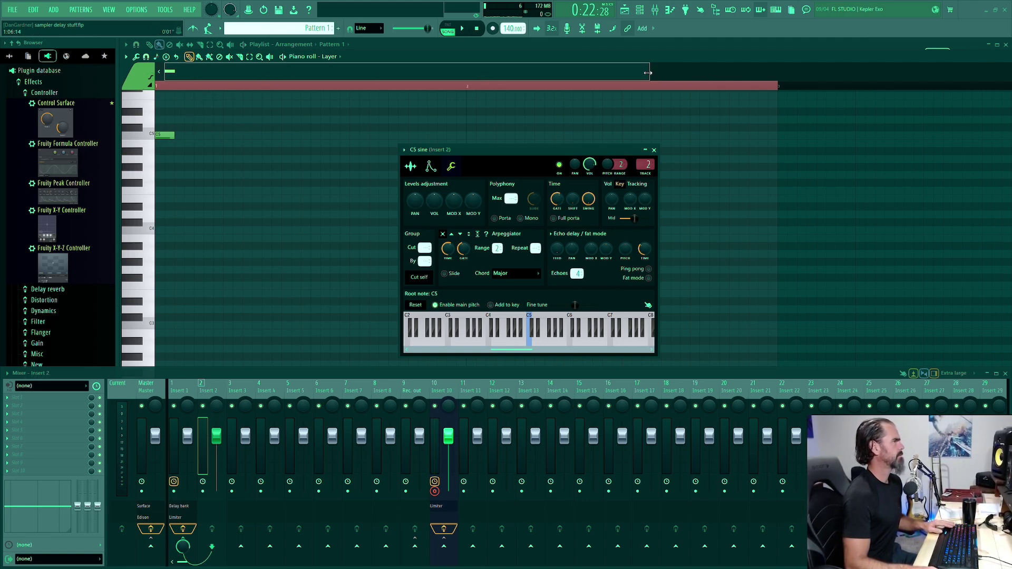
Step: Zoom the piano roll back in and choose a new grid snap value
{"action": "left_click_drag", "start_coordinate": [649, 72], "coordinate": [351, 73]}
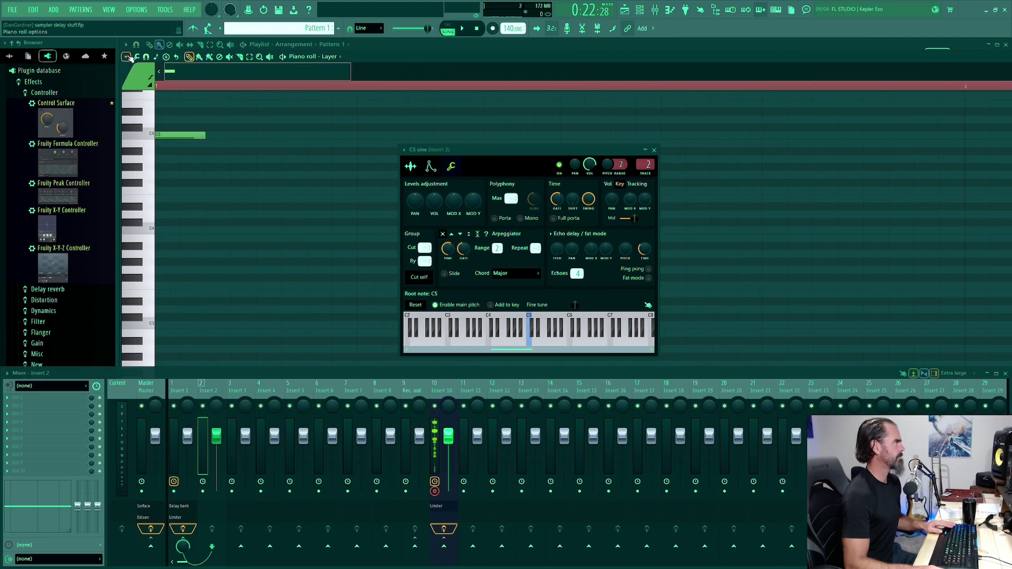
{"action": "left_click", "coordinate": [127, 57]}
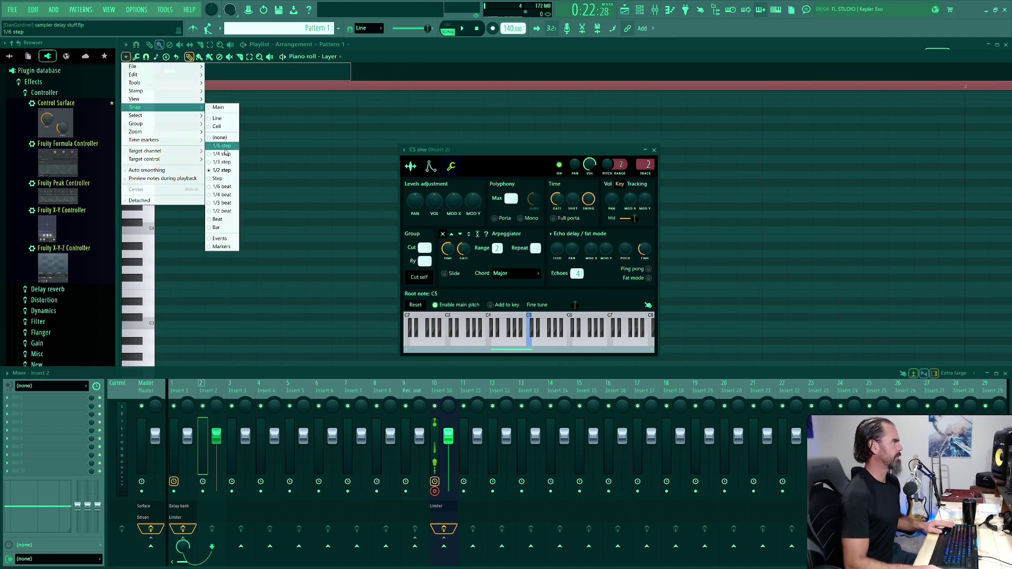
{"action": "left_click", "coordinate": [618, 55]}
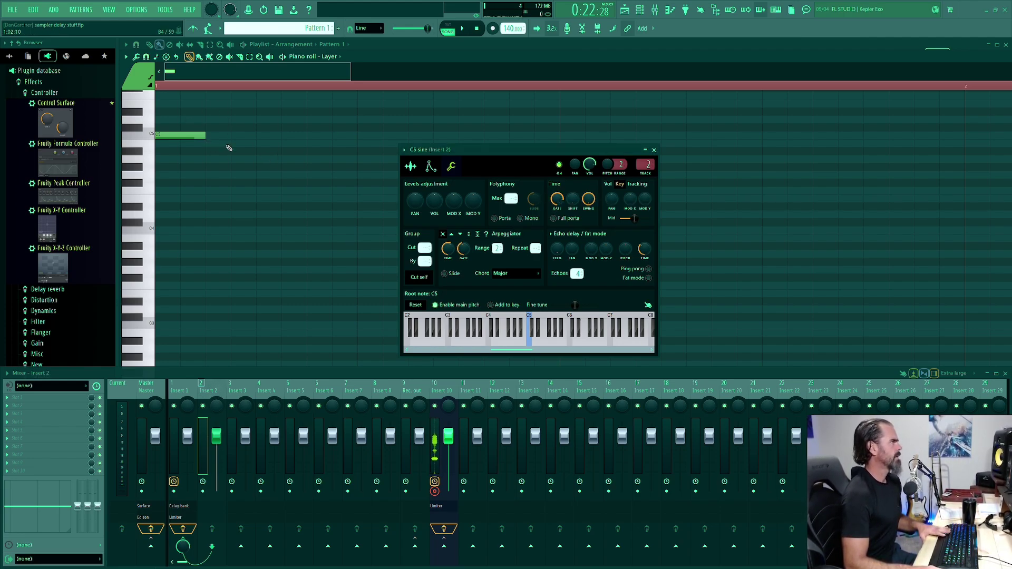
Step: Stretch the C5 note to 0:02:00 and longer, auditioning the pattern between adjustments
{"action": "left_click_drag", "start_coordinate": [203, 135], "coordinate": [245, 136]}
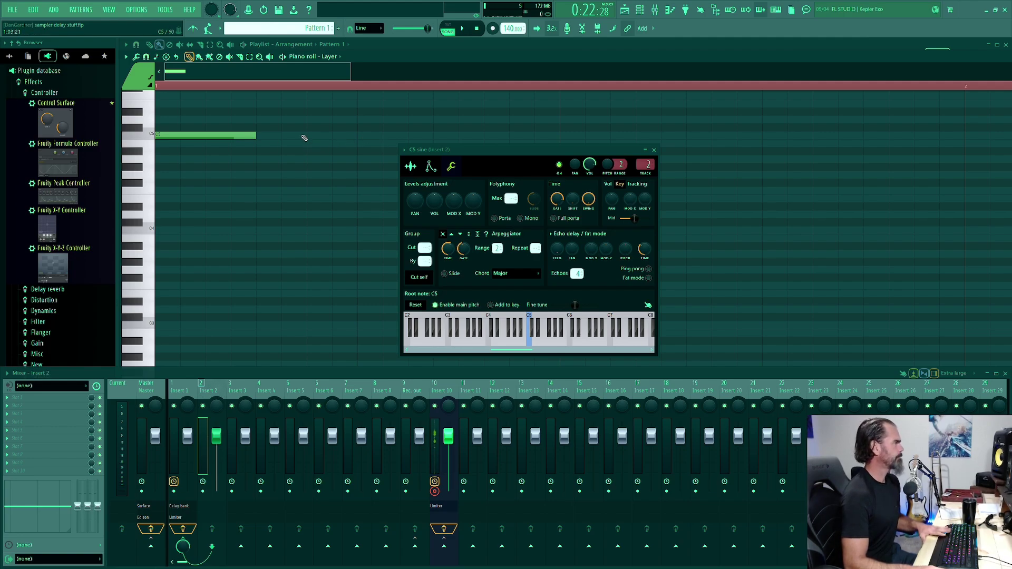
{"action": "key", "text": "space"}
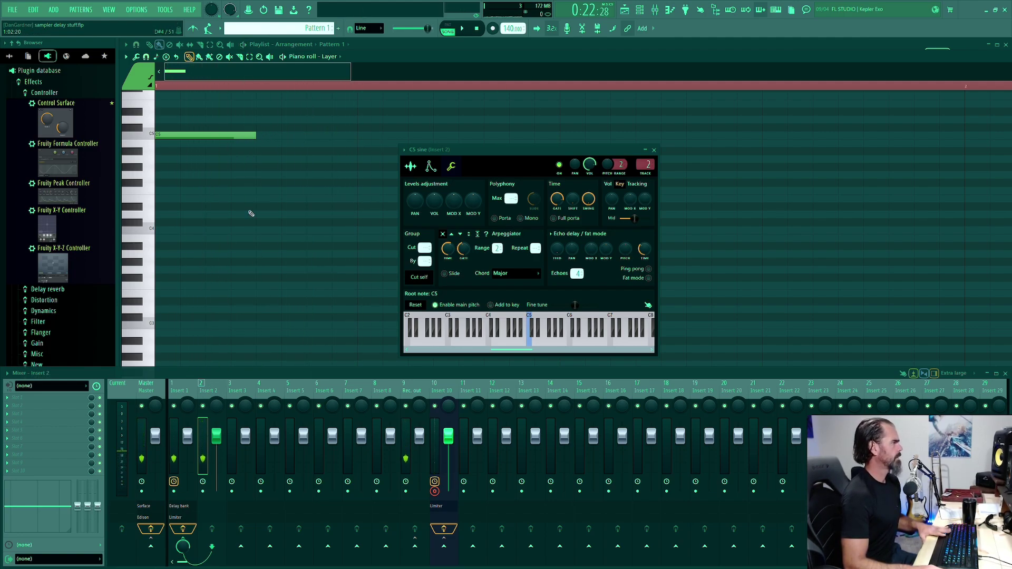
{"action": "key", "text": "space"}
{"action": "left_click_drag", "start_coordinate": [255, 136], "coordinate": [236, 144]}
{"action": "key", "text": "space"}
{"action": "key", "text": "space"}
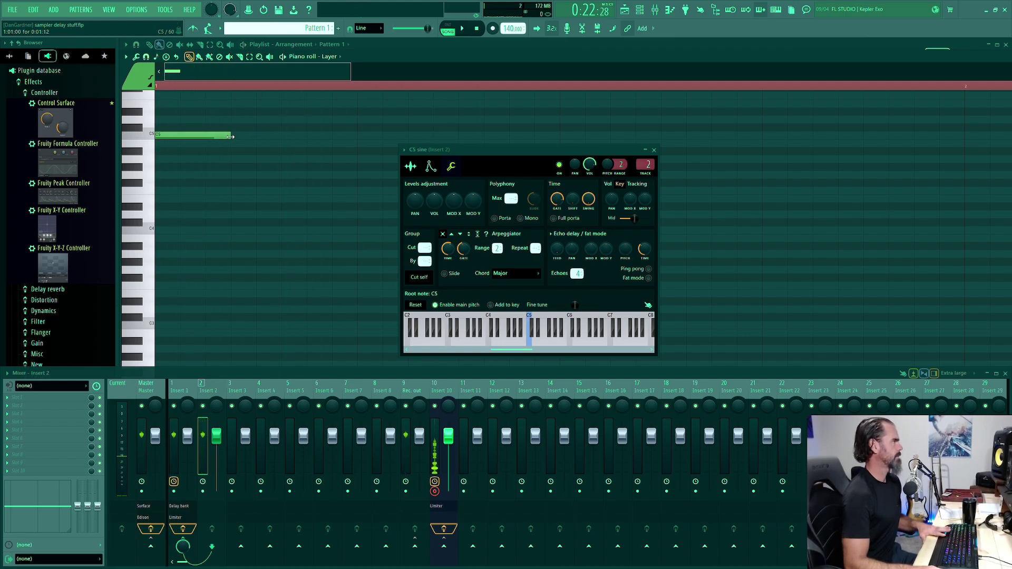
{"action": "left_click_drag", "start_coordinate": [231, 136], "coordinate": [257, 136]}
{"action": "key", "text": "space"}
{"action": "key", "text": "space"}
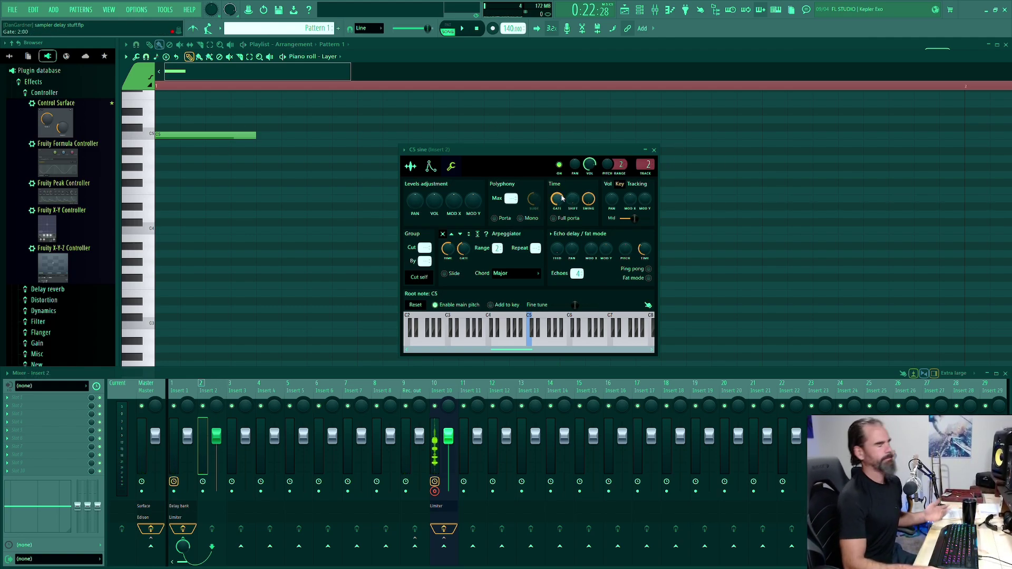
Step: Sweep the C5 sine gate through 3:03, 4:00, 2:20 and 2:15, settling at 1:13
{"action": "left_click_drag", "start_coordinate": [558, 199], "coordinate": [557, 216]}
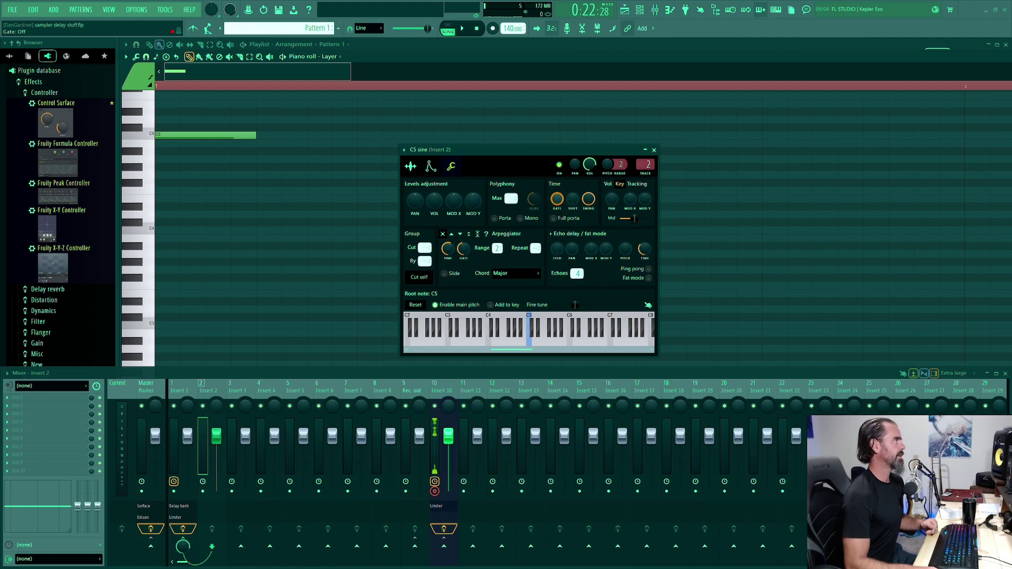
{"action": "left_click_drag", "start_coordinate": [557, 199], "coordinate": [557, 195]}
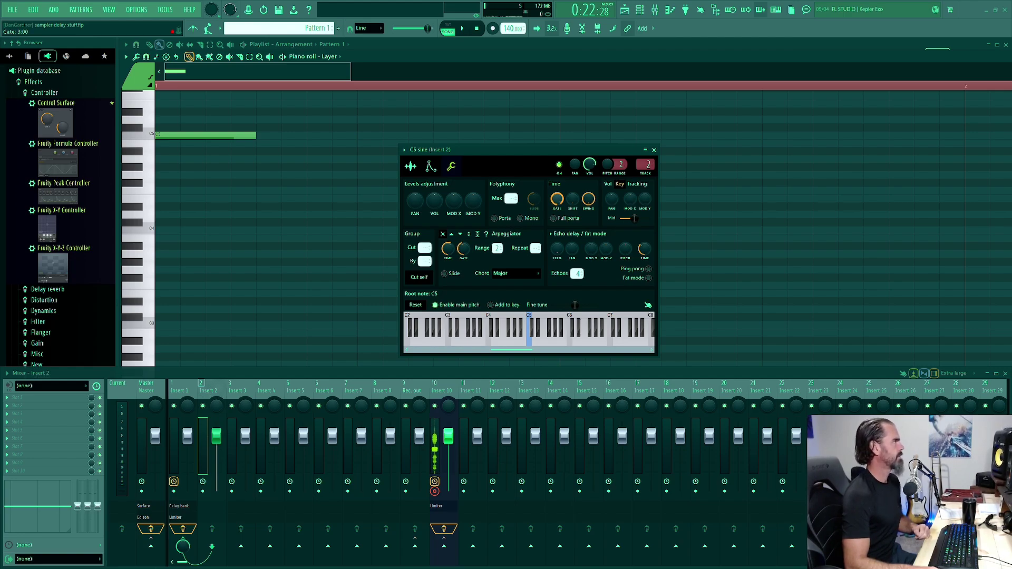
{"action": "left_click_drag", "start_coordinate": [556, 199], "coordinate": [557, 207]}
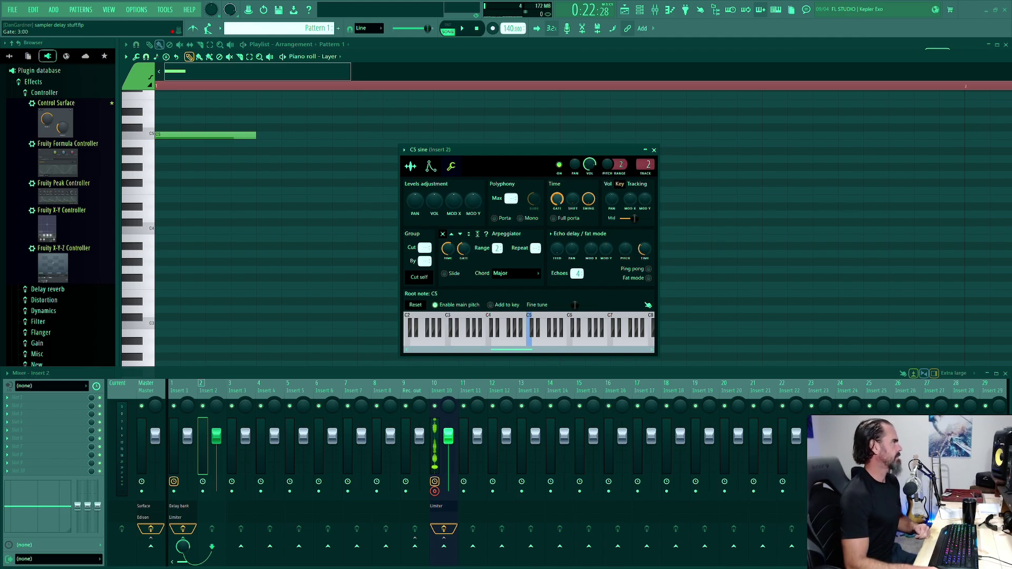
{"action": "left_click_drag", "start_coordinate": [557, 199], "coordinate": [557, 206]}
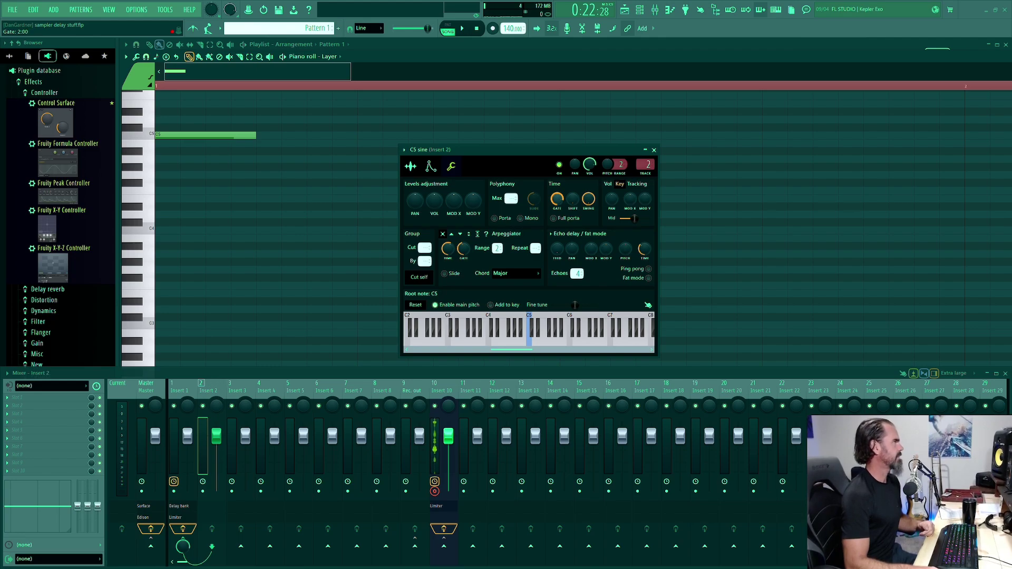
{"action": "left_click_drag", "start_coordinate": [556, 199], "coordinate": [557, 205]}
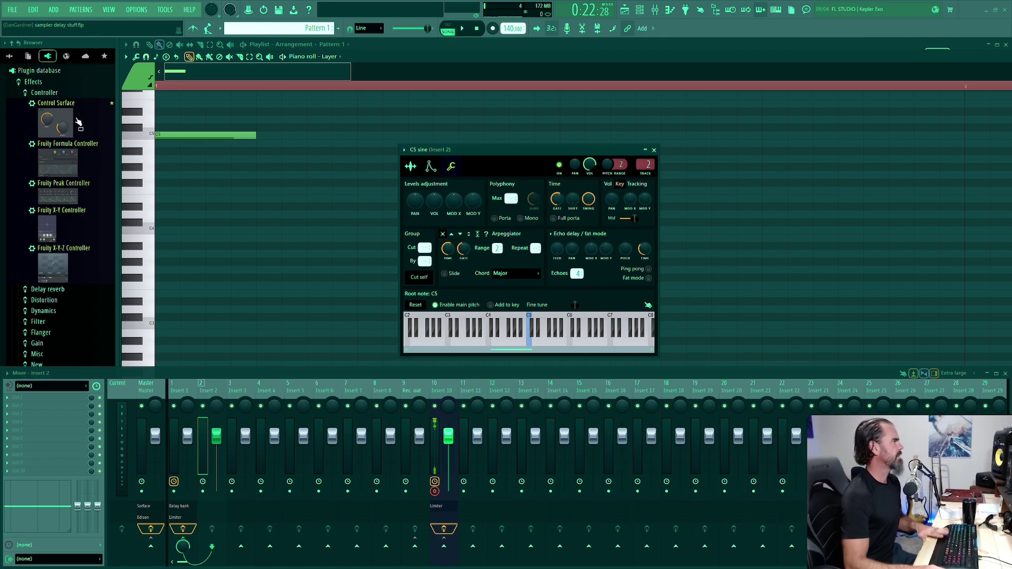
{"action": "left_click_drag", "start_coordinate": [256, 136], "coordinate": [195, 136]}
{"action": "key", "text": "space"}
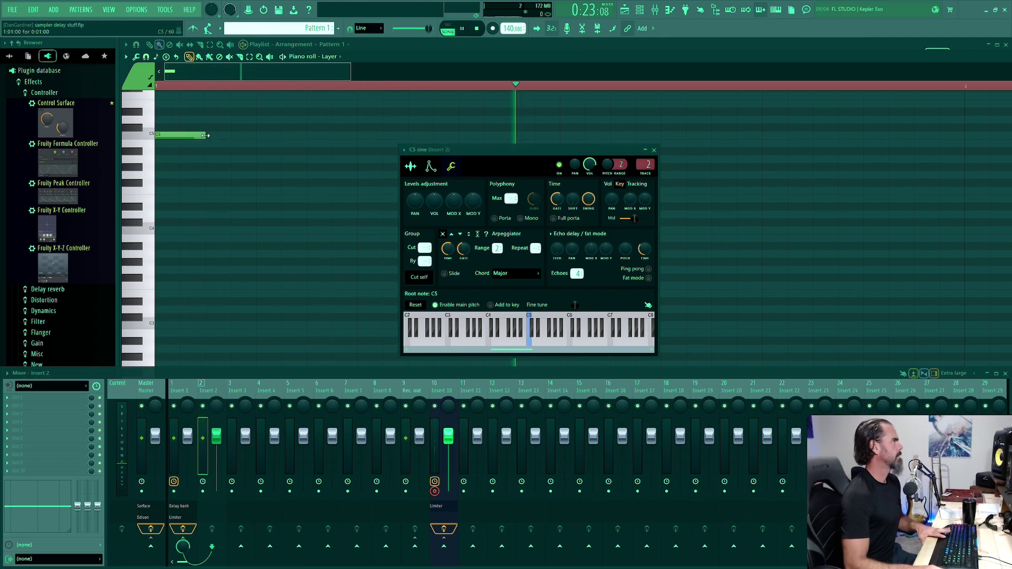
{"action": "key", "text": "space"}
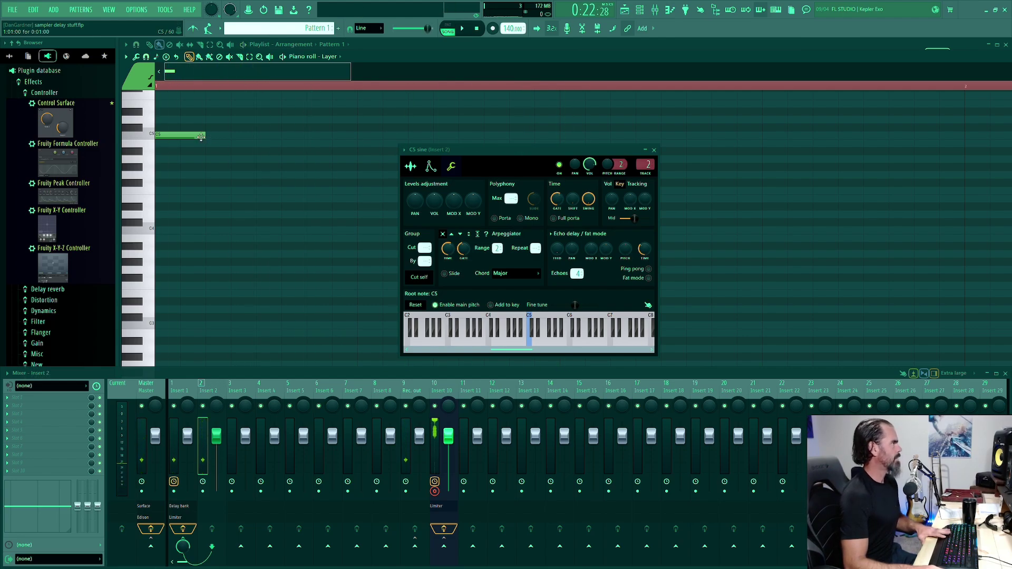
{"action": "left_click_drag", "start_coordinate": [205, 135], "coordinate": [220, 135]}
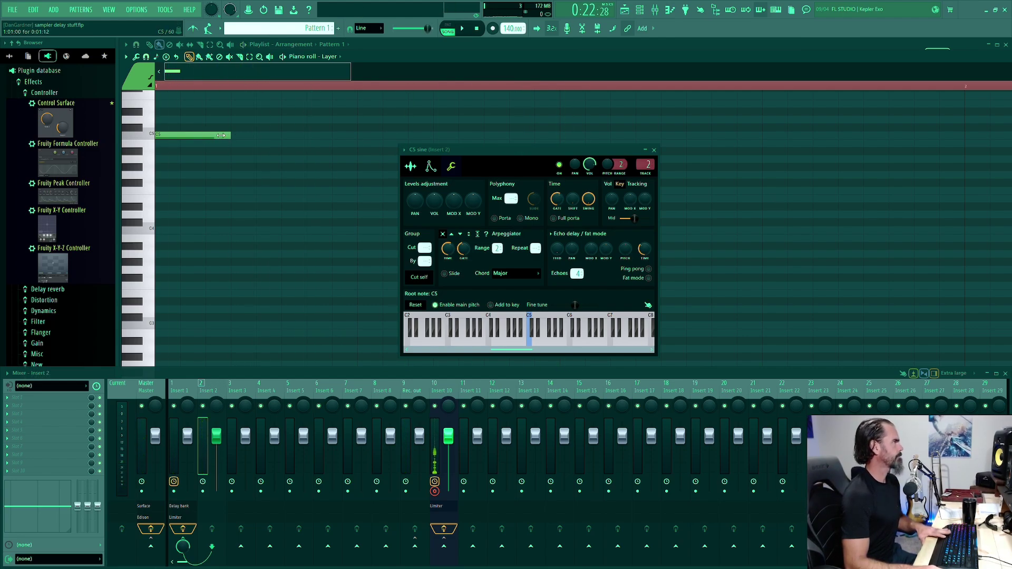
{"action": "key", "text": "space"}
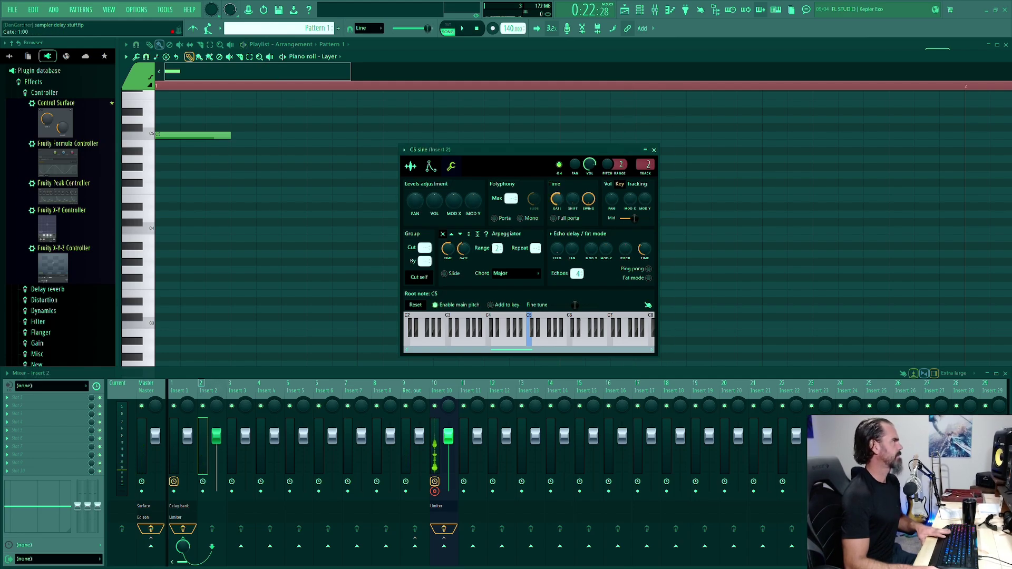
{"action": "left_click_drag", "start_coordinate": [557, 199], "coordinate": [557, 196]}
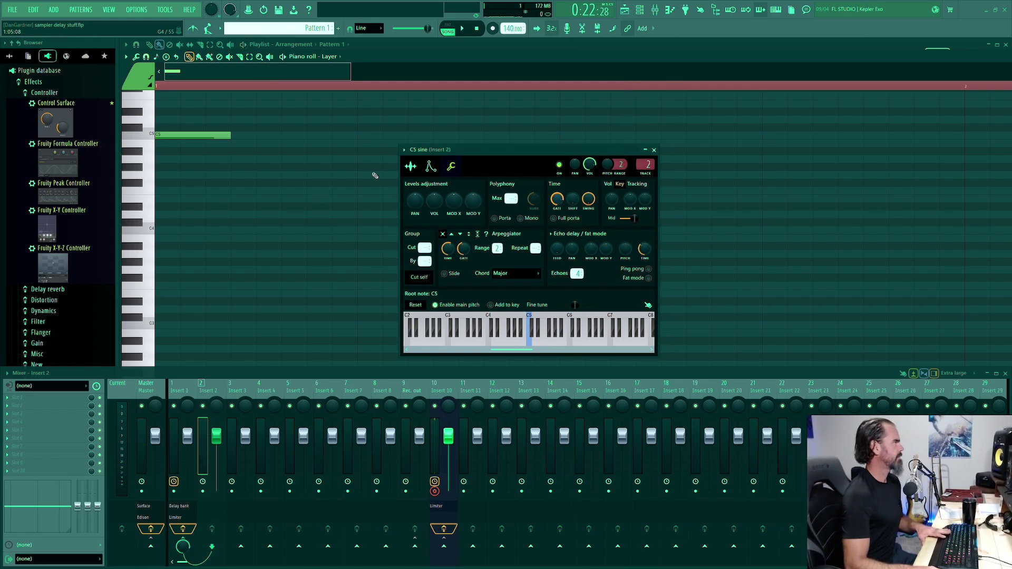
{"action": "left_click_drag", "start_coordinate": [230, 133], "coordinate": [257, 134]}
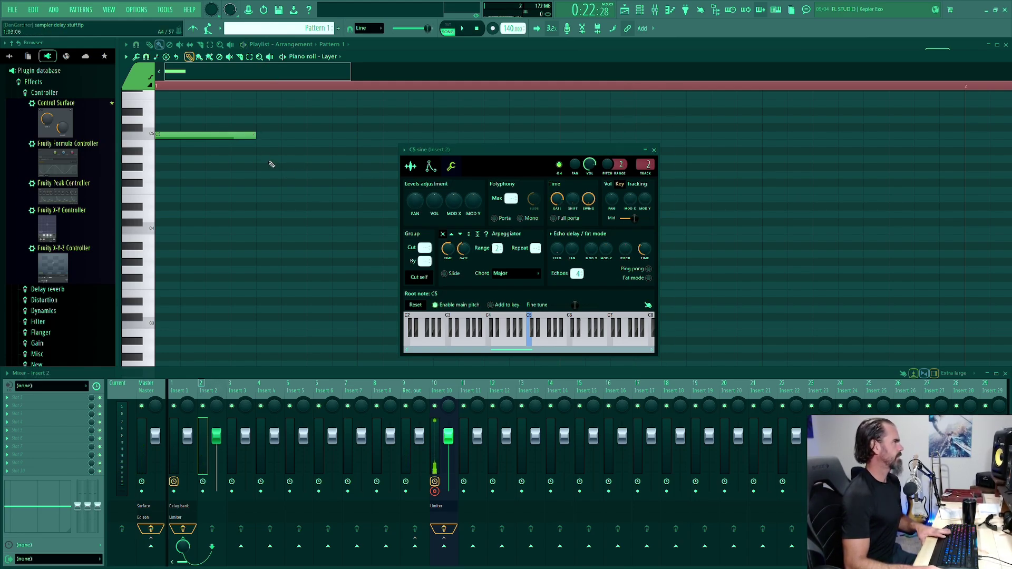
{"action": "key", "text": "space"}
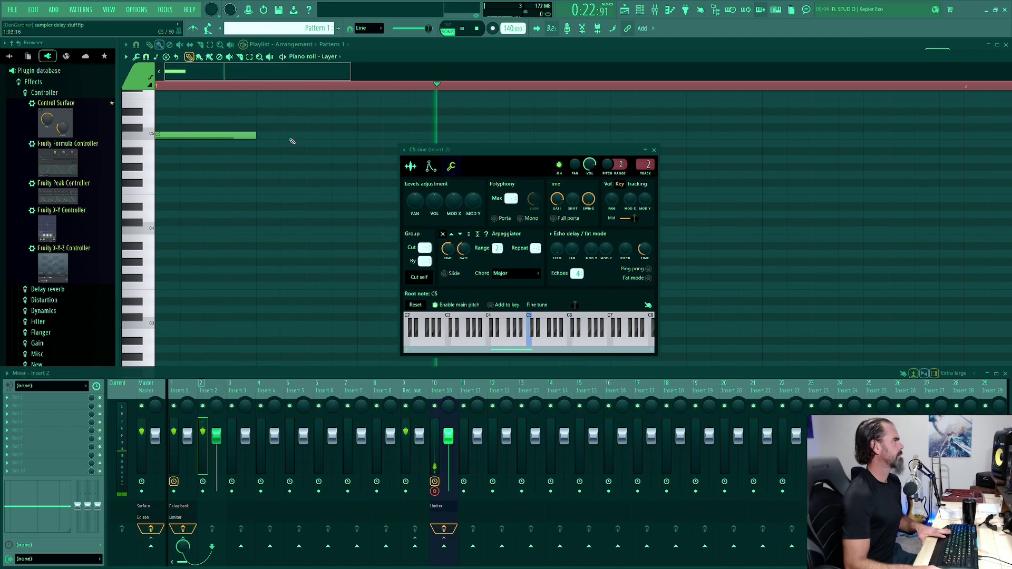
{"action": "key", "text": "space"}
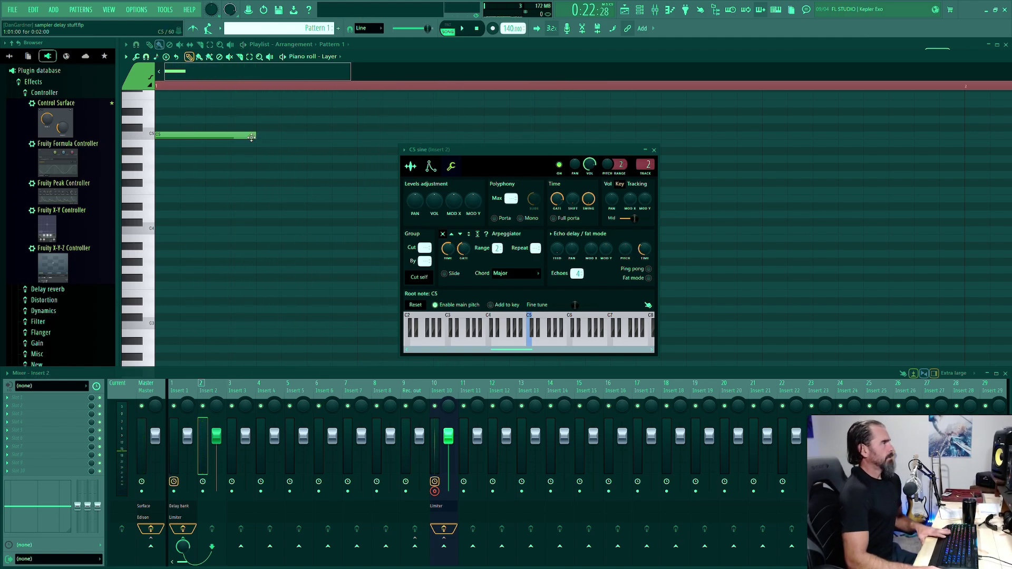
{"action": "left_click_drag", "start_coordinate": [259, 135], "coordinate": [308, 135]}
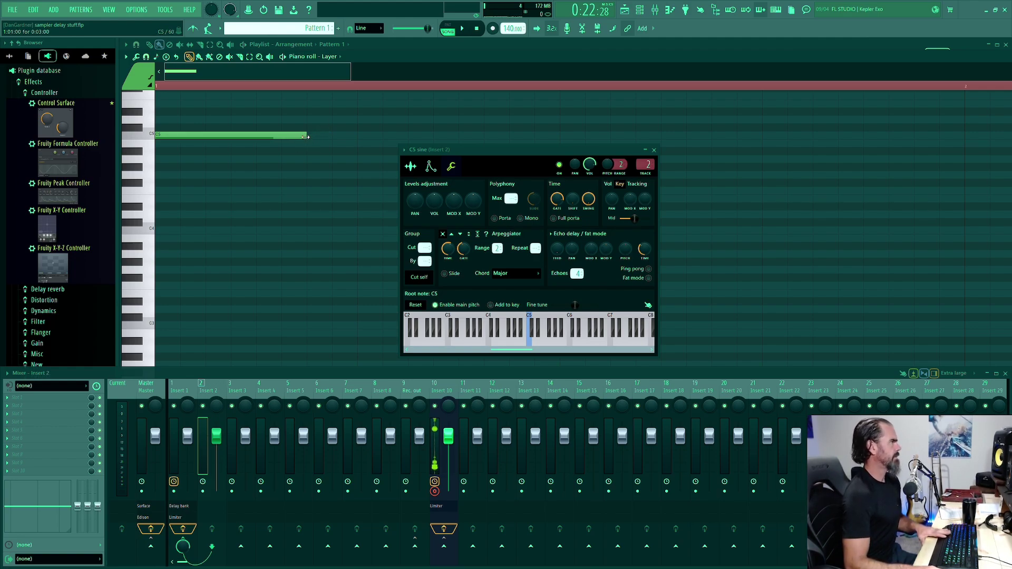
{"action": "key", "text": "space"}
{"action": "left_click_drag", "start_coordinate": [306, 137], "coordinate": [359, 143]}
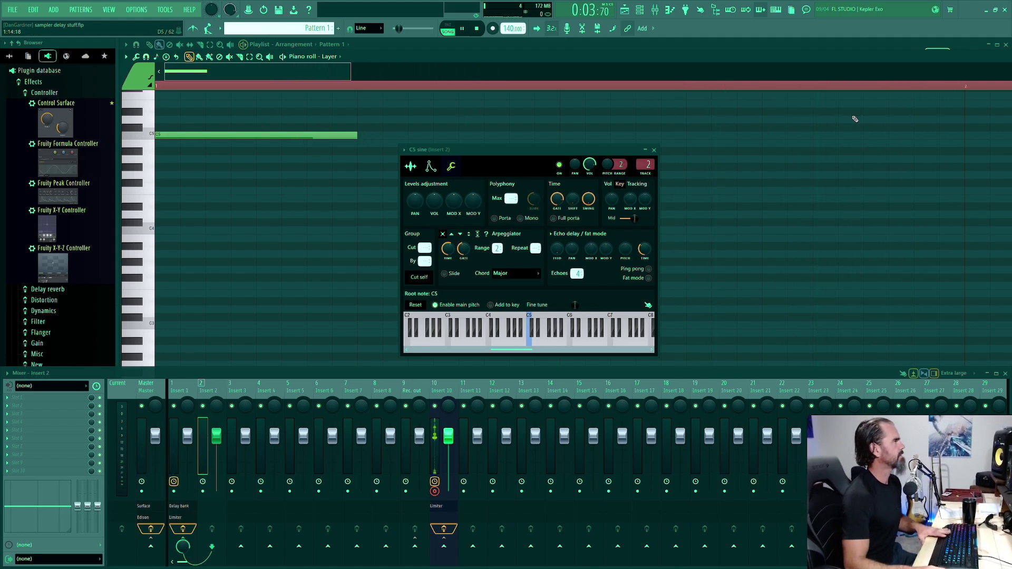
{"action": "key", "text": "space"}
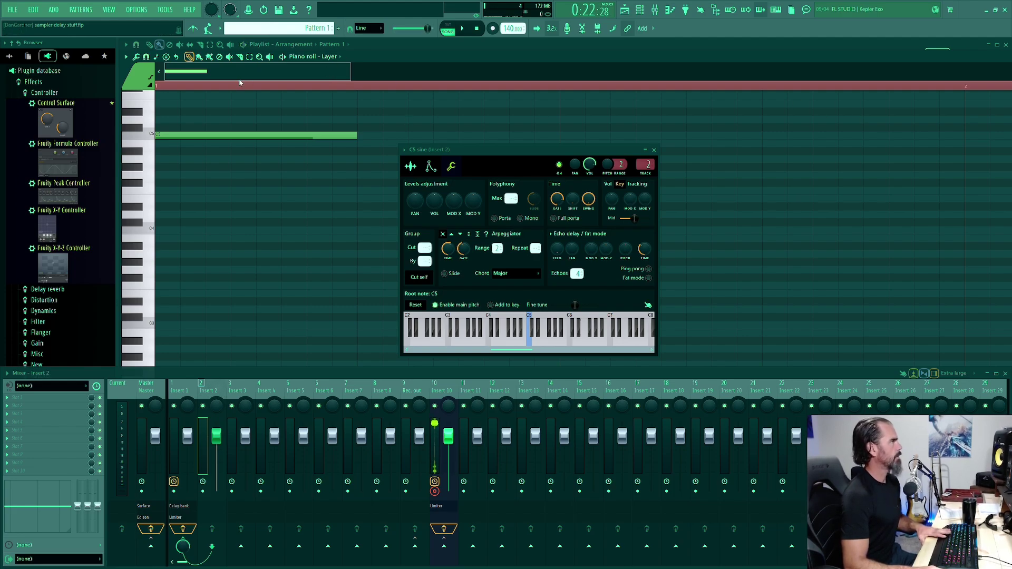
{"action": "key", "text": "space"}
{"action": "key", "text": "space"}
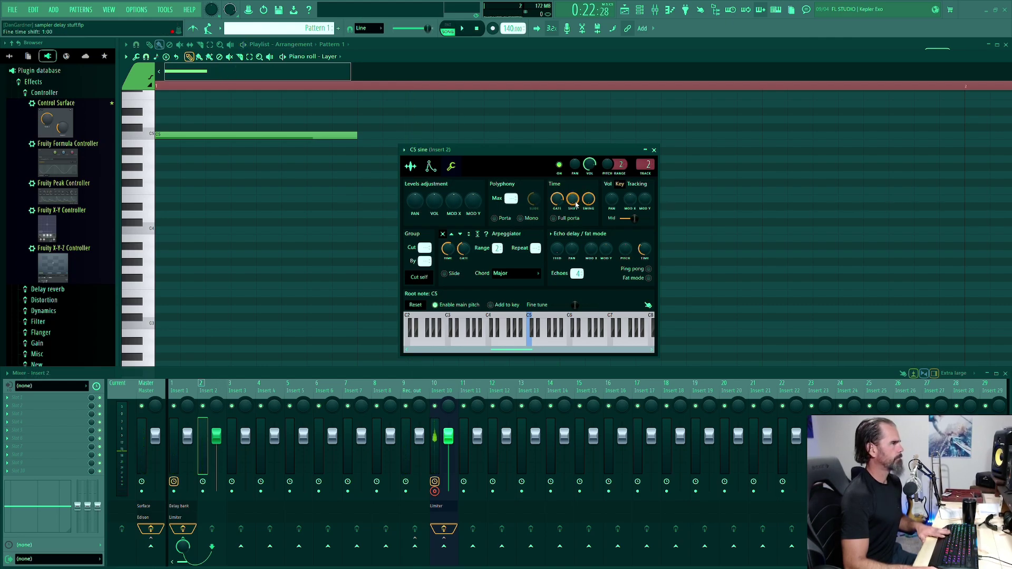
Step: Return the C5 sine's Time SHIFT knob to 0:00, auditioning the pattern before and after
{"action": "key", "text": "space"}
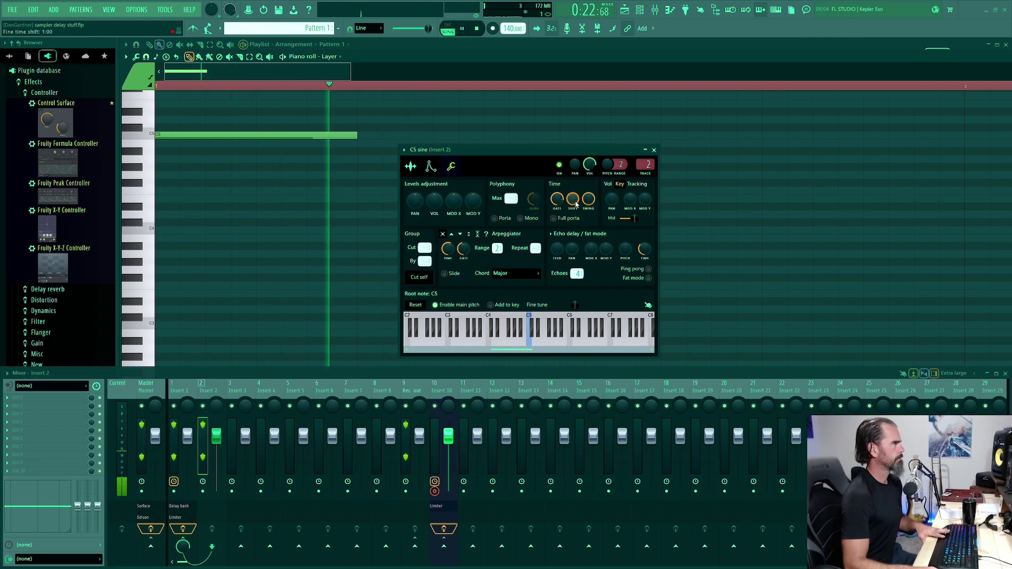
{"action": "key", "text": "space"}
{"action": "mouse_move", "coordinate": [577, 204]}
{"action": "left_mouse_down"}
{"action": "mouse_move", "coordinate": [576, 221]}
{"action": "mouse_move", "coordinate": [570, 186]}
{"action": "mouse_move", "coordinate": [580, 209]}
{"action": "left_mouse_up"}
{"action": "key", "text": "space"}
{"action": "key", "text": "space"}
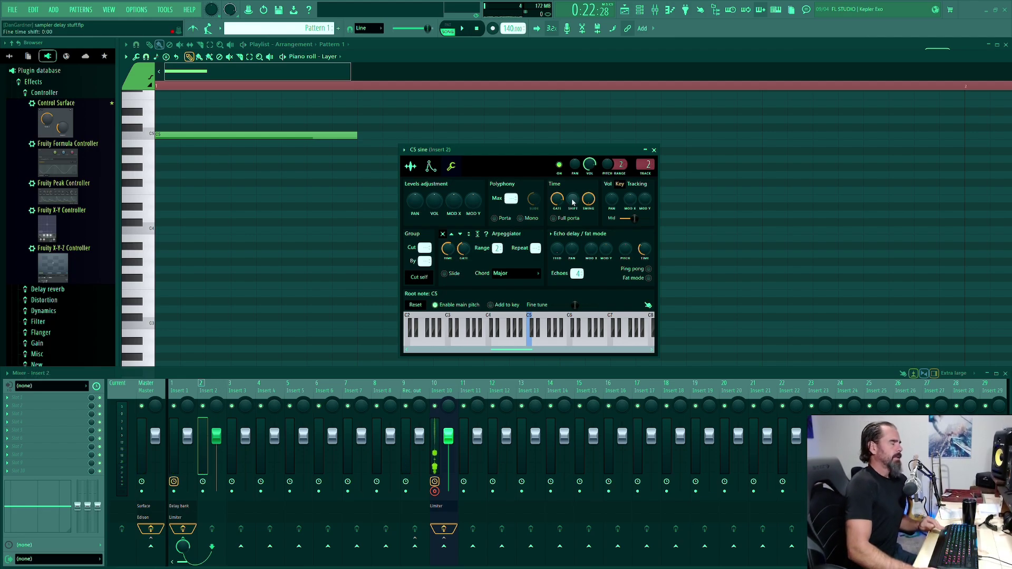
{"action": "key", "text": "alt+Tab"}
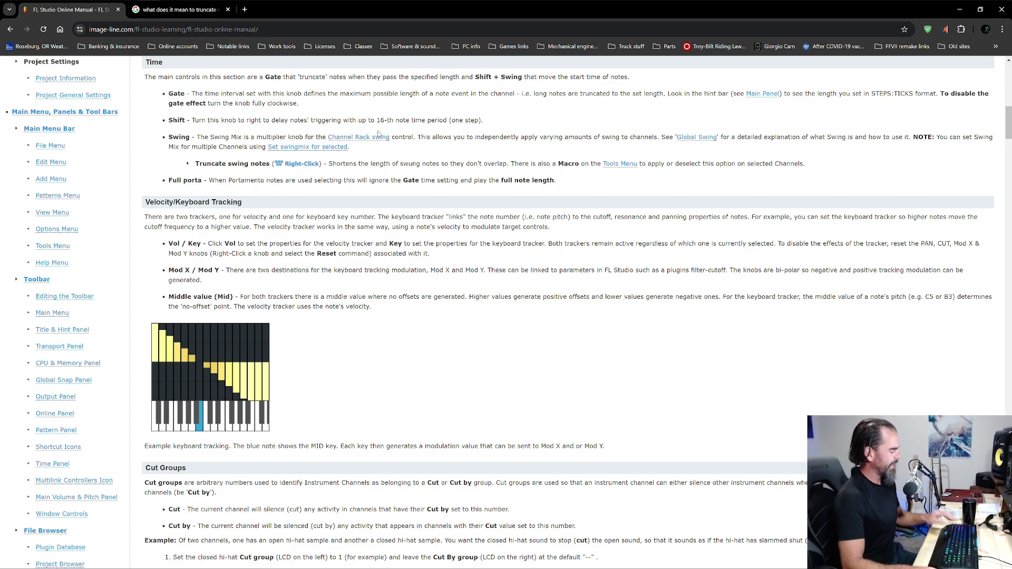
Step: Back in FL Studio, compare main swing around 49-50% against the channel's 53% swing mix
{"action": "key", "text": "alt+Tab"}
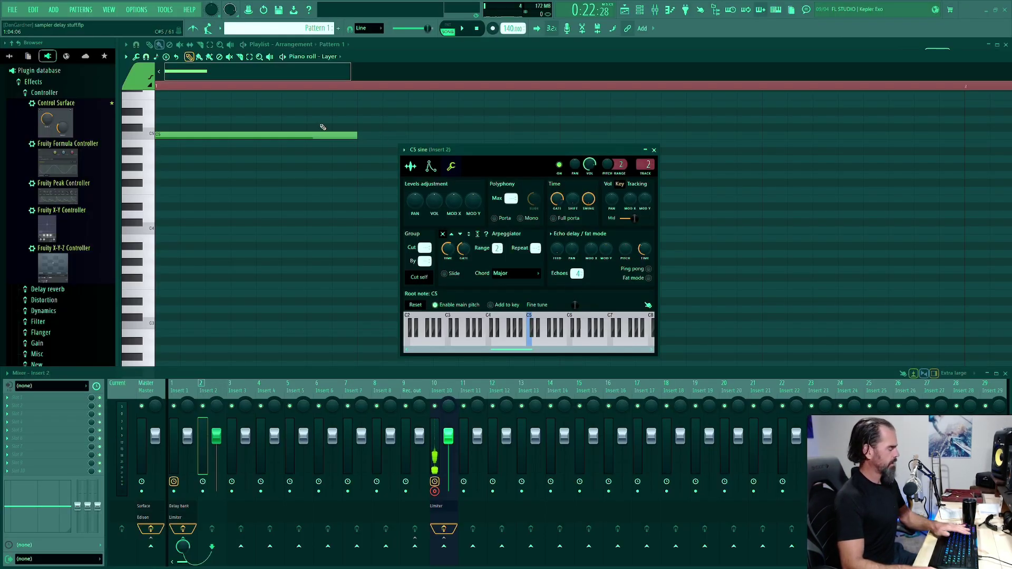
{"action": "key", "text": "F6"}
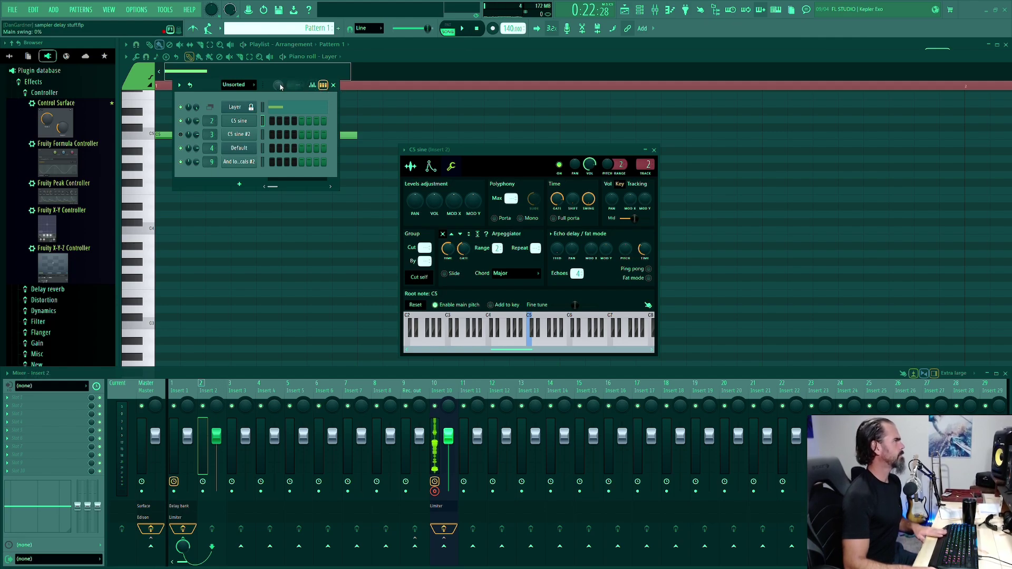
{"action": "mouse_move", "coordinate": [281, 87]}
{"action": "left_mouse_down"}
{"action": "mouse_move", "coordinate": [281, 60]}
{"action": "mouse_move", "coordinate": [281, 81]}
{"action": "left_mouse_up"}
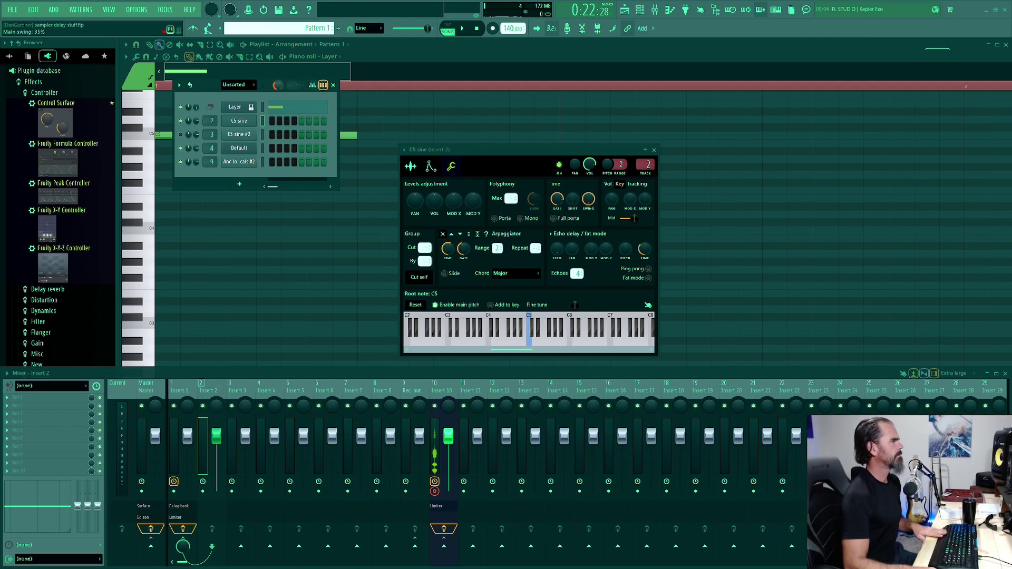
{"action": "left_click_drag", "start_coordinate": [589, 199], "coordinate": [589, 189]}
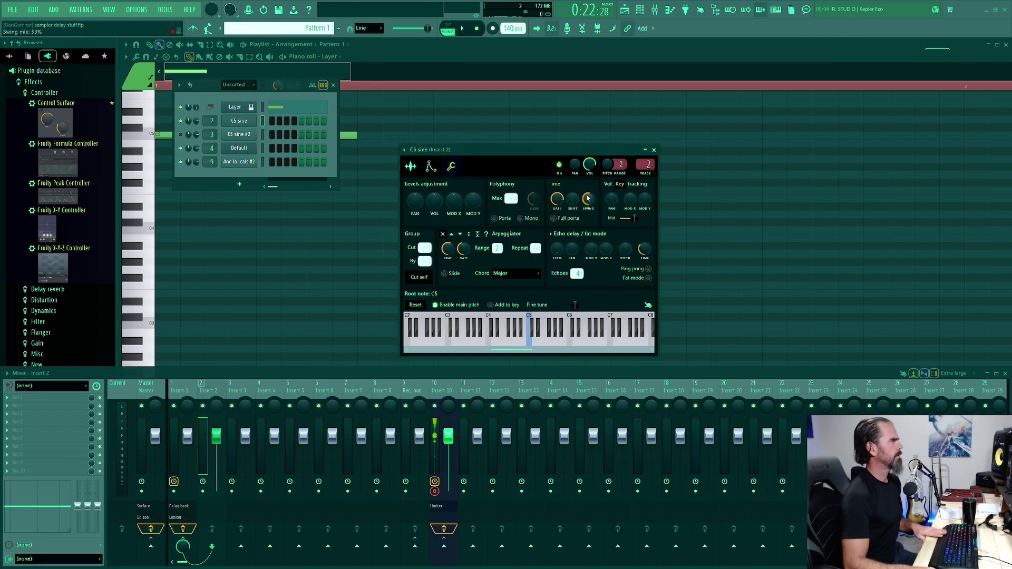
{"action": "left_click_drag", "start_coordinate": [278, 85], "coordinate": [278, 105]}
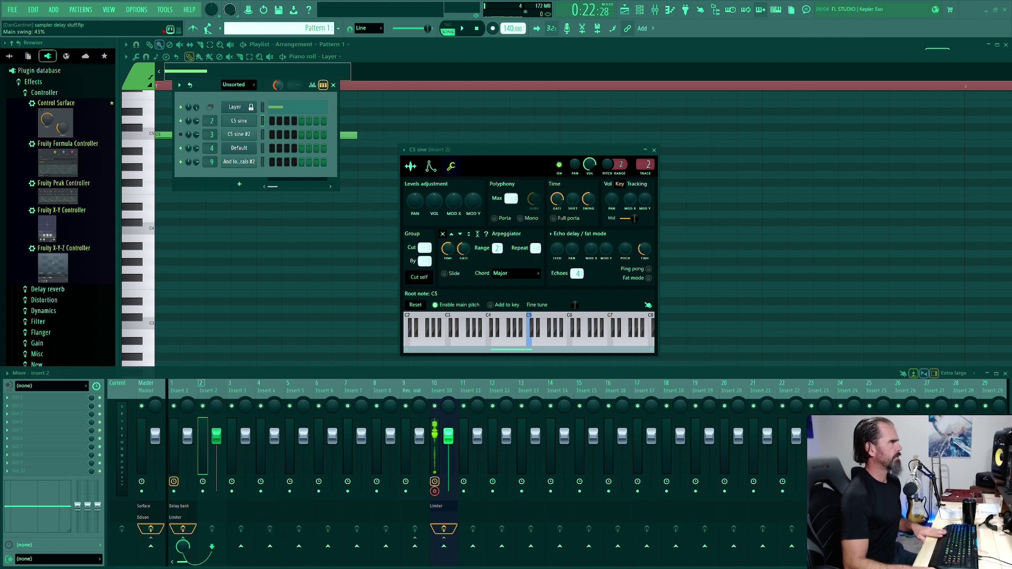
{"action": "left_click_drag", "start_coordinate": [278, 85], "coordinate": [278, 105]}
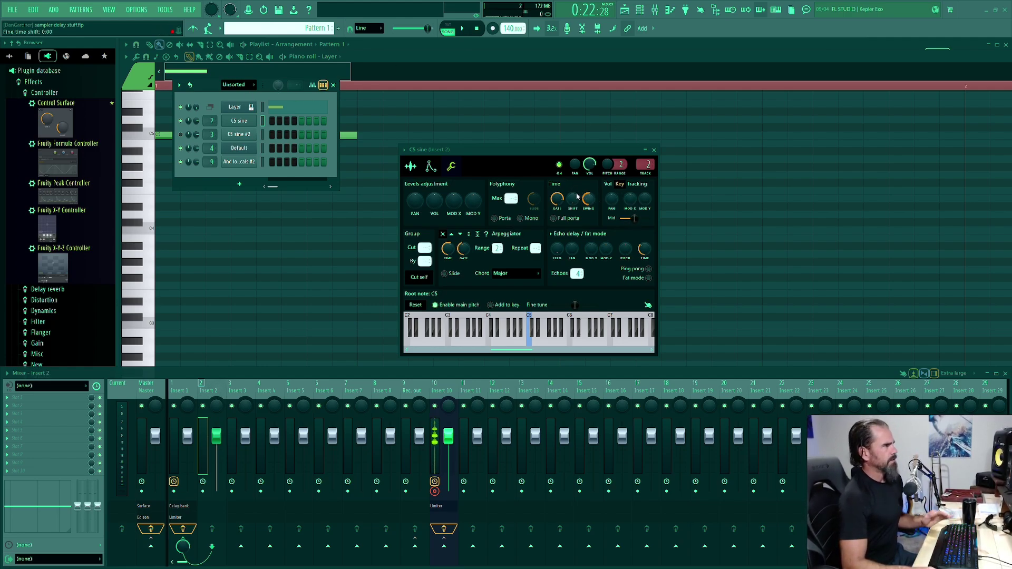
Step: Enable Full porta in the C5 sine's Time section on the Miscellaneous functions page
{"action": "left_click", "coordinate": [558, 220]}
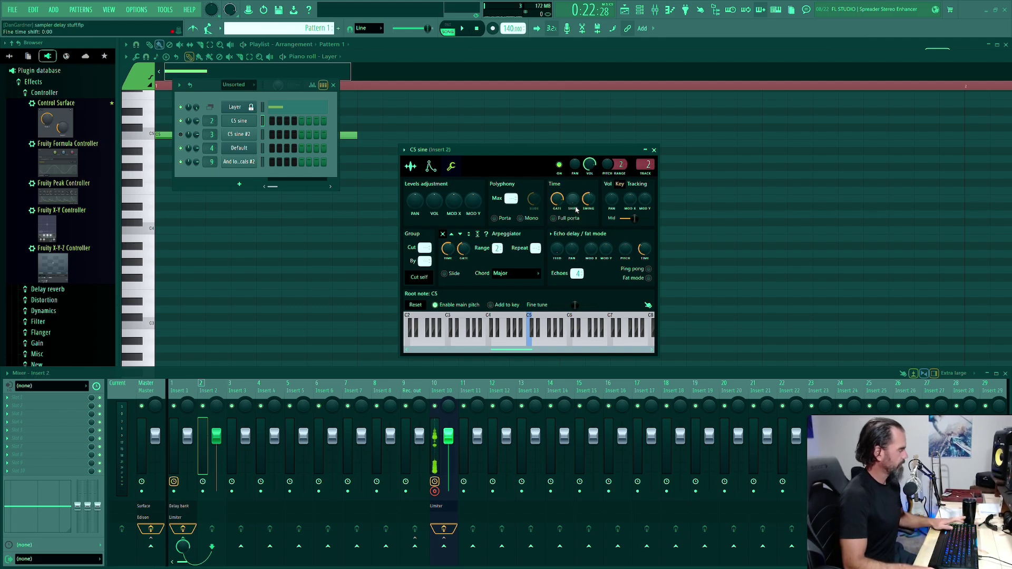
Step: In Chrome, scroll the FL Studio manual to the Full porta and Velocity/Keyboard Tracking entries
{"action": "key", "text": "alt+Tab"}
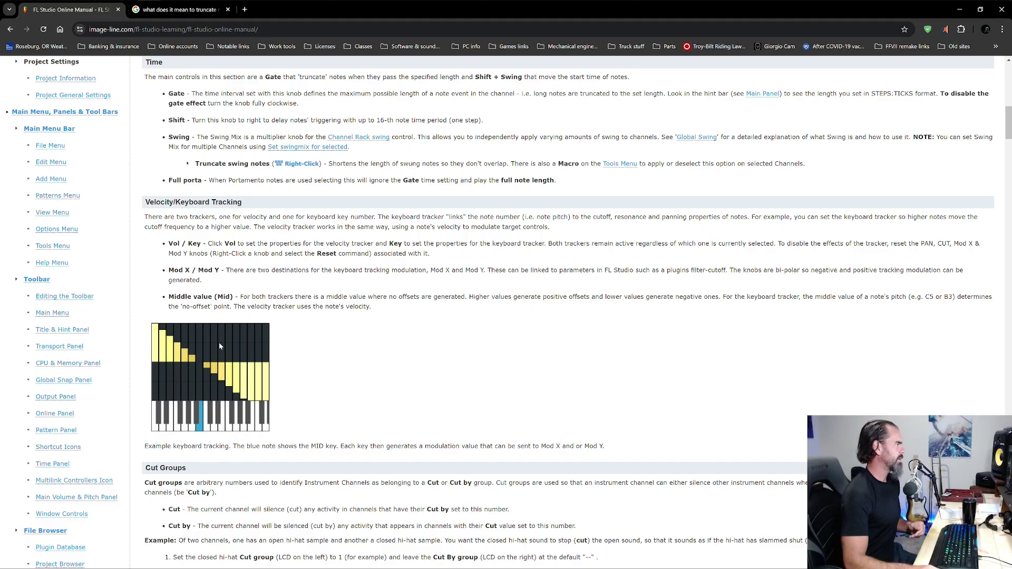
{"action": "scroll", "coordinate": [237, 282], "scroll_direction": "down", "scroll_amount": 3}
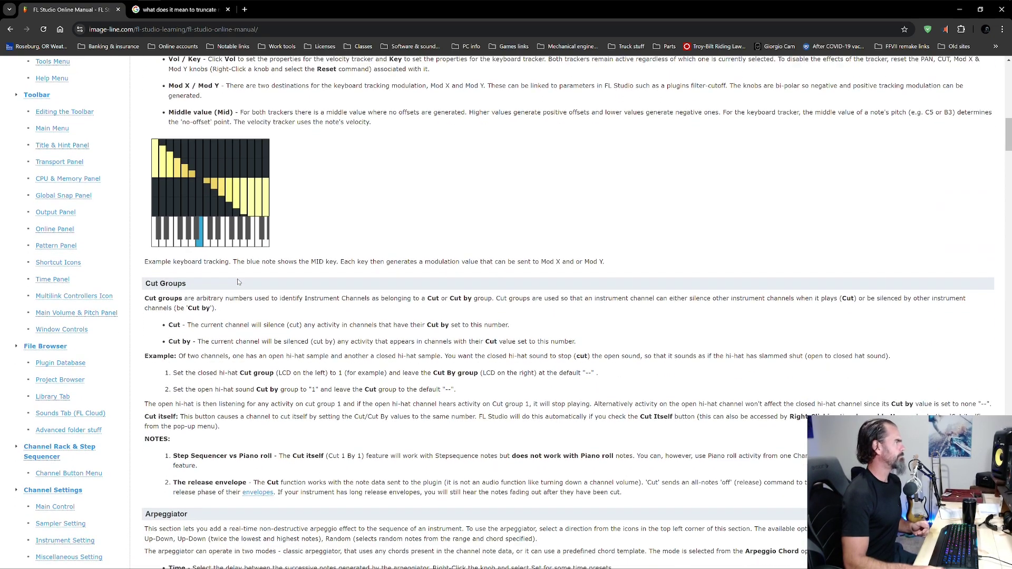
{"action": "scroll", "coordinate": [310, 260], "scroll_direction": "up", "scroll_amount": 4}
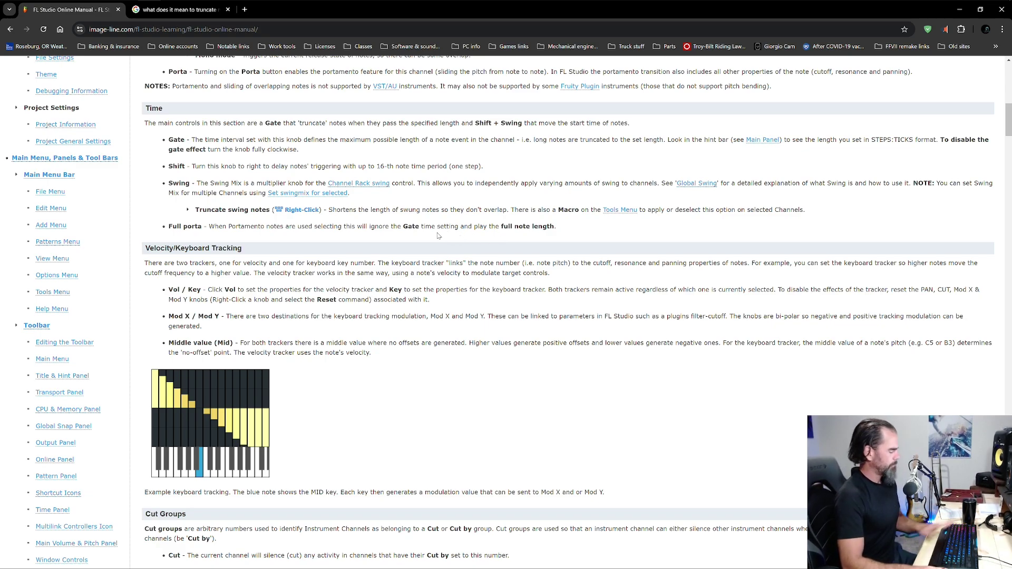
Step: Show the C5 sine's envelope and LFO page and play notes to hear the envelope
{"action": "key", "text": "alt+Tab"}
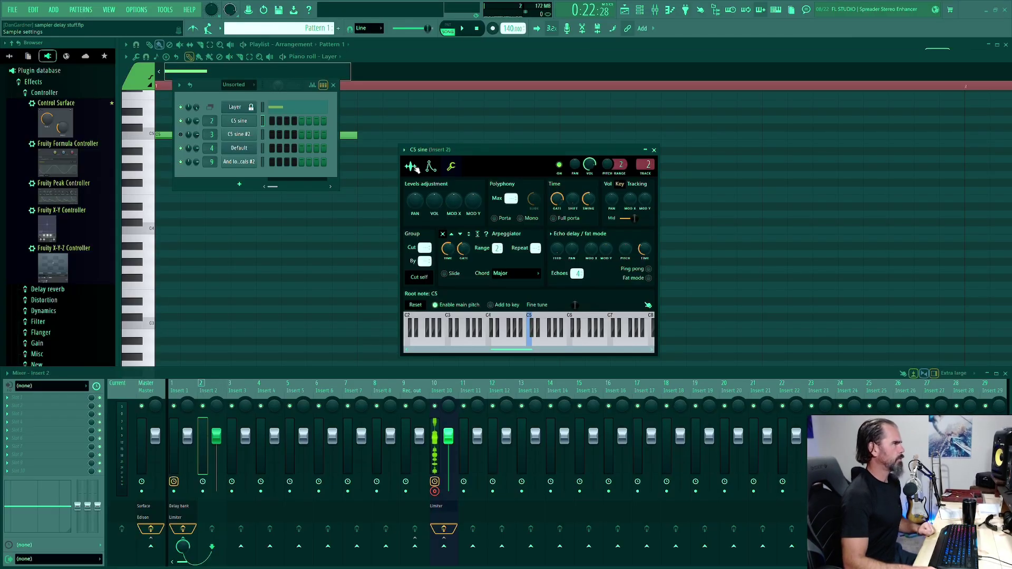
{"action": "left_click", "coordinate": [411, 166]}
{"action": "left_click", "coordinate": [430, 166]}
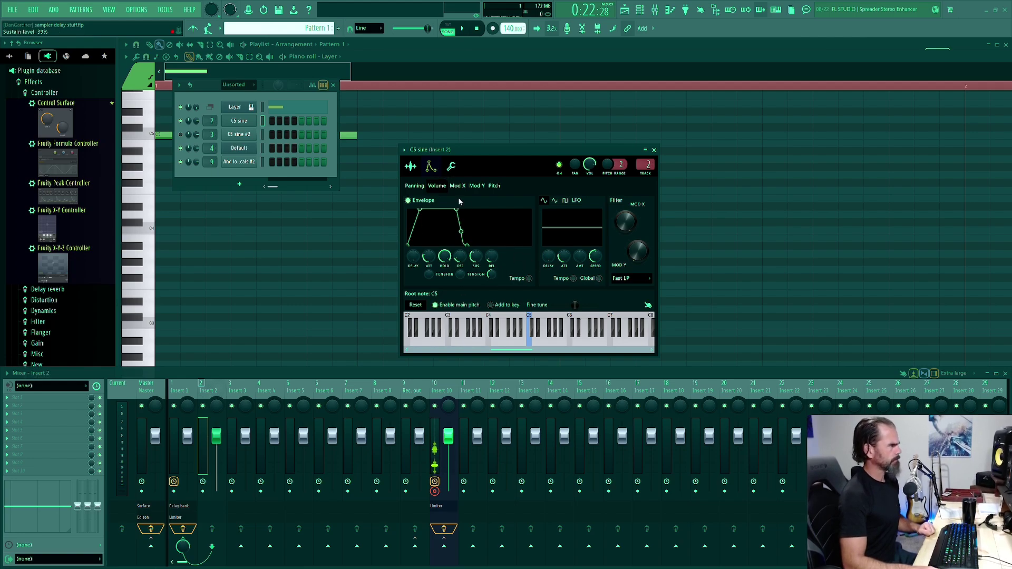
{"action": "key", "text": "5"}
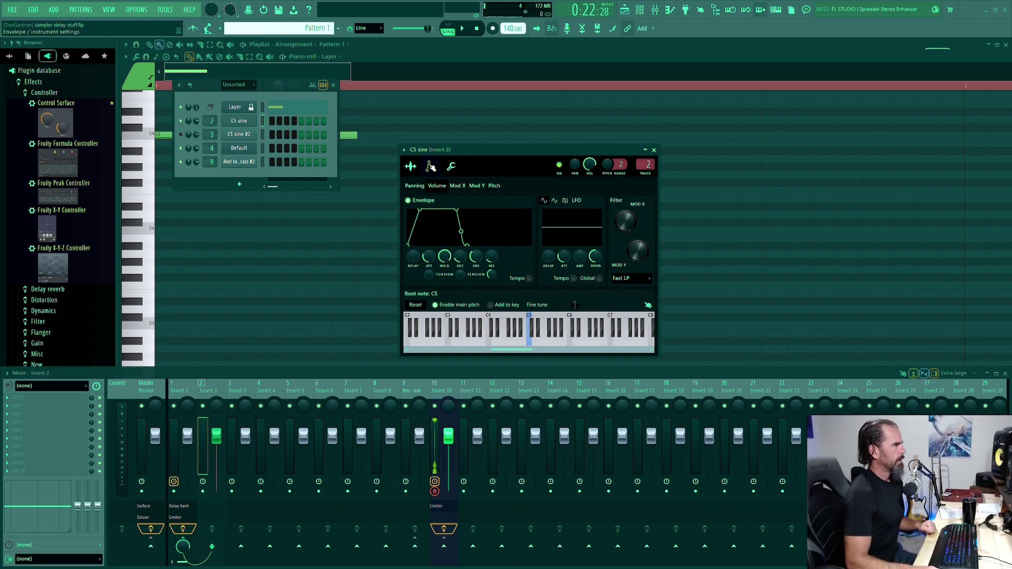
Step: Check the Sample and Misc pages, then open the C5 sine #2 channel's settings
{"action": "left_click", "coordinate": [412, 166]}
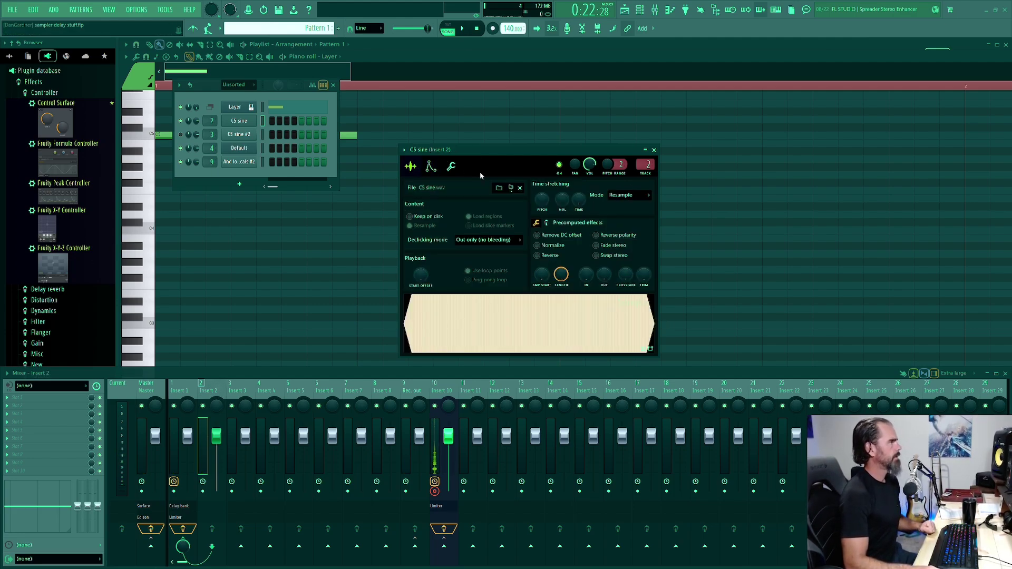
{"action": "left_click", "coordinate": [450, 166]}
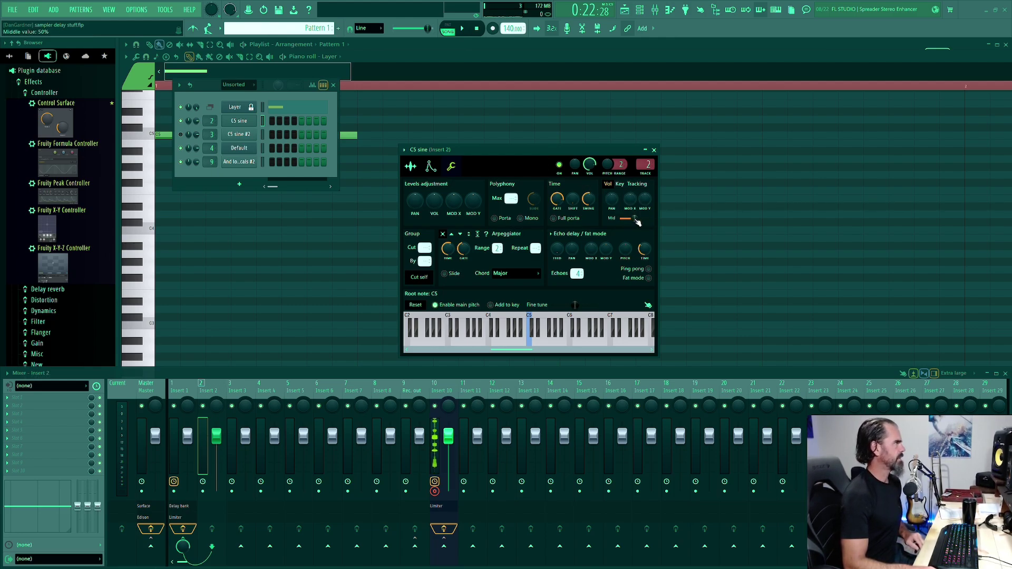
{"action": "left_click", "coordinate": [239, 135]}
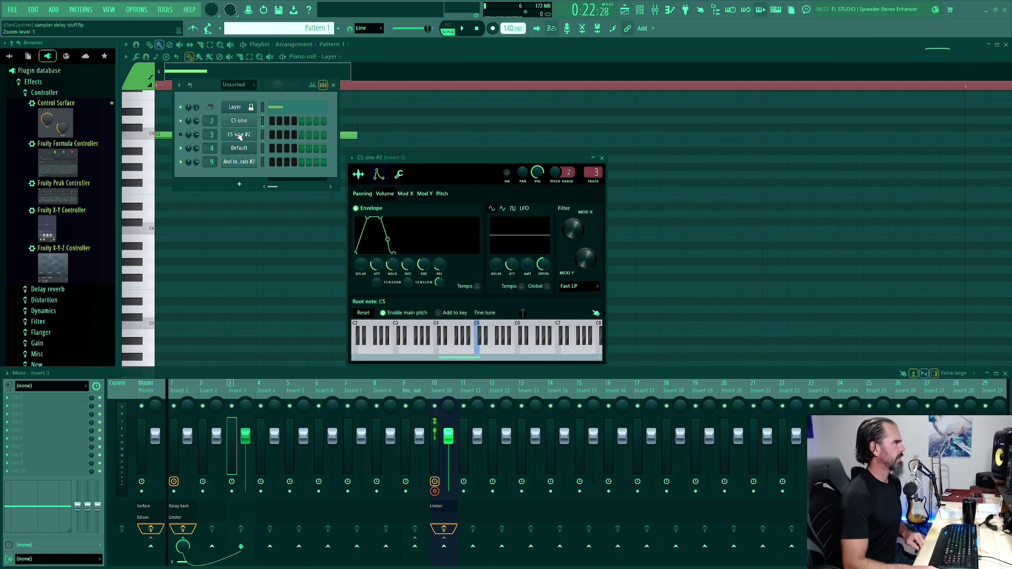
Step: Raise C5 sine #2's Tracking Mid value on its Misc page, then switch back to C5 sine
{"action": "left_click", "coordinate": [406, 174]}
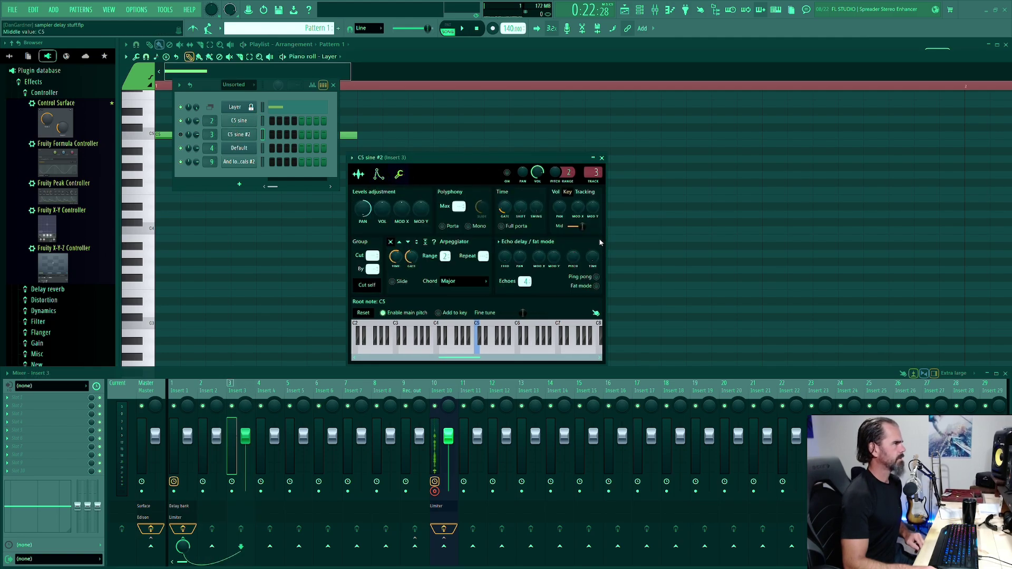
{"action": "left_click_drag", "start_coordinate": [585, 231], "coordinate": [591, 230]}
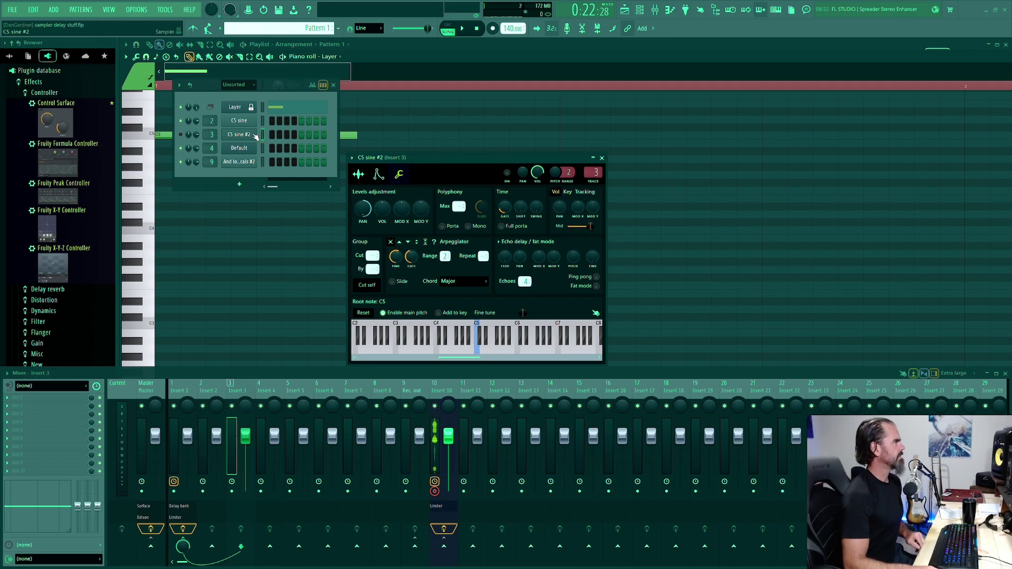
{"action": "left_click", "coordinate": [239, 121]}
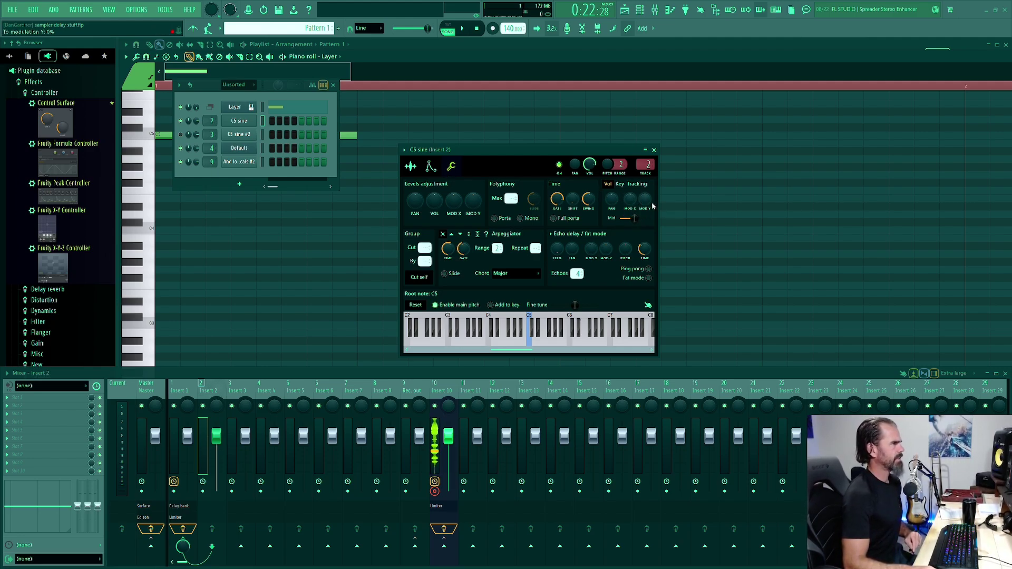
{"action": "left_click", "coordinate": [431, 167]}
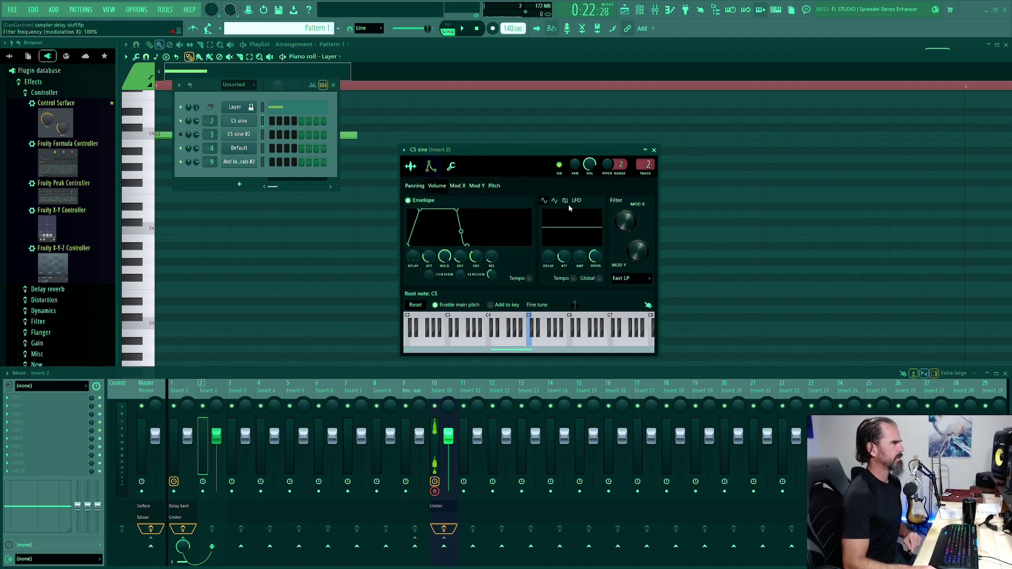
{"action": "left_click", "coordinate": [644, 278]}
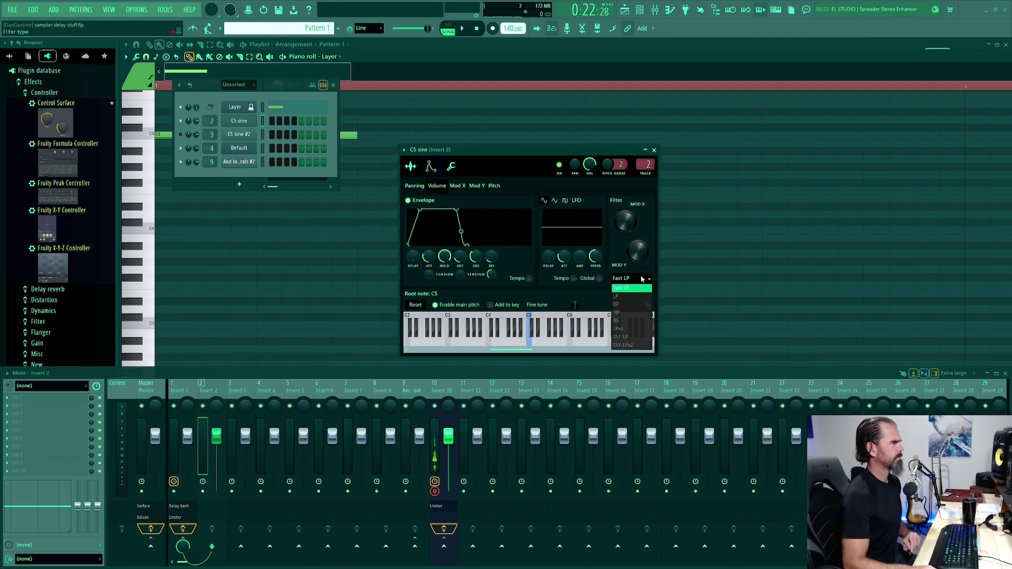
{"action": "left_click", "coordinate": [586, 191]}
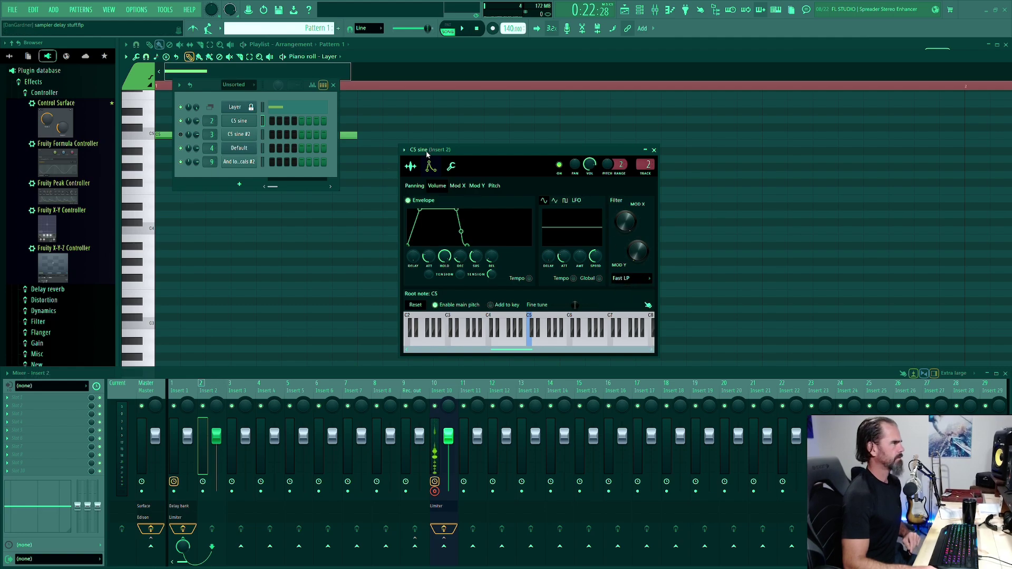
{"action": "left_click", "coordinate": [455, 168]}
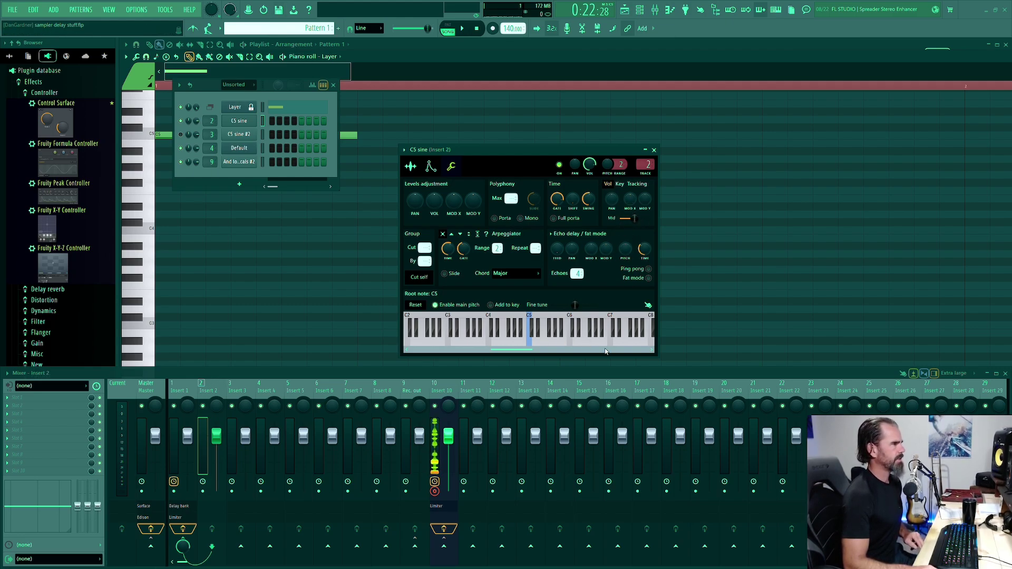
Step: Set key tracking of panning to -100% and play A#4 test notes to hear it
{"action": "left_click_drag", "start_coordinate": [615, 201], "coordinate": [615, 232]}
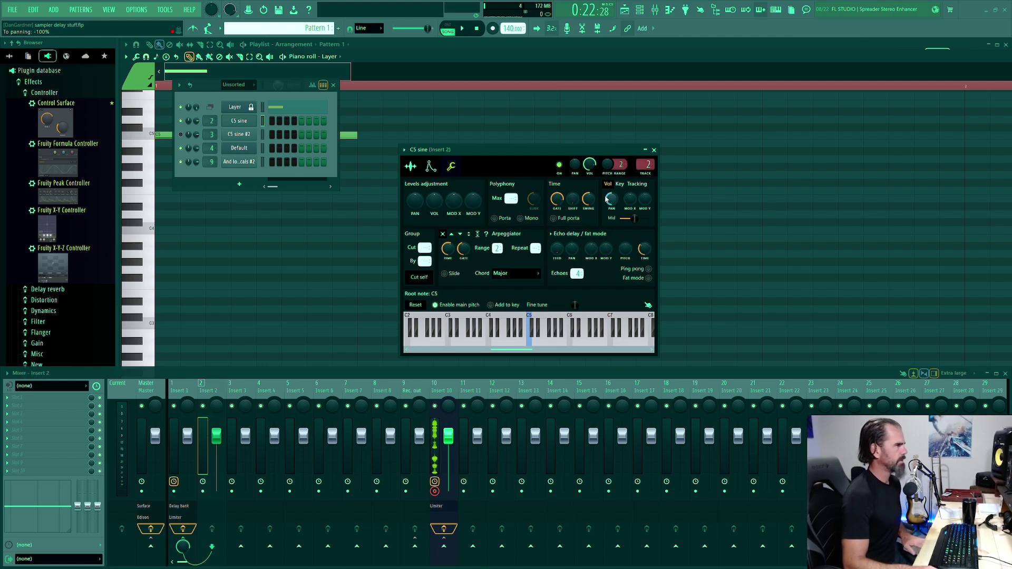
{"action": "key", "text": "j"}
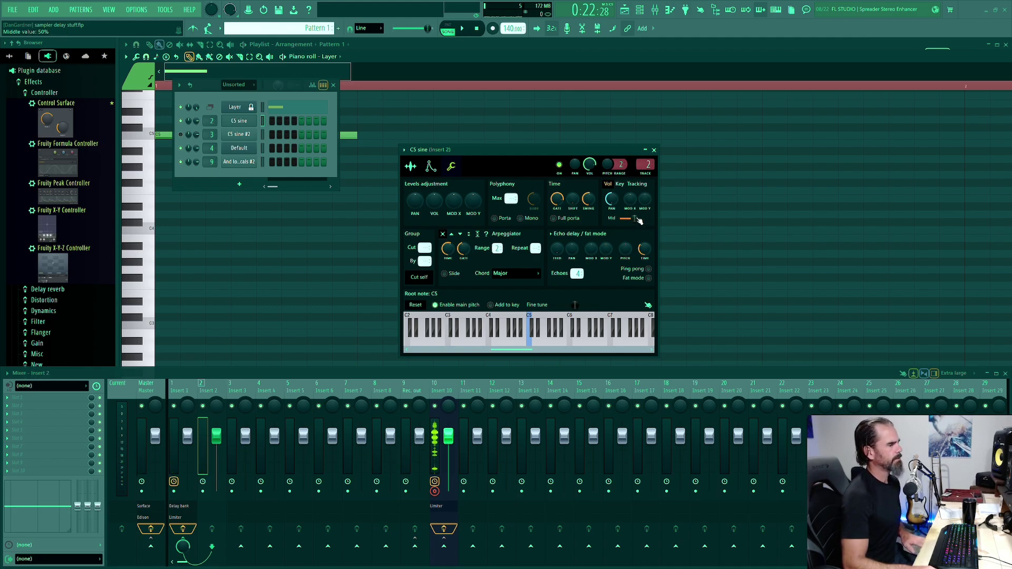
{"action": "key", "text": "j"}
{"action": "key", "text": "j"}
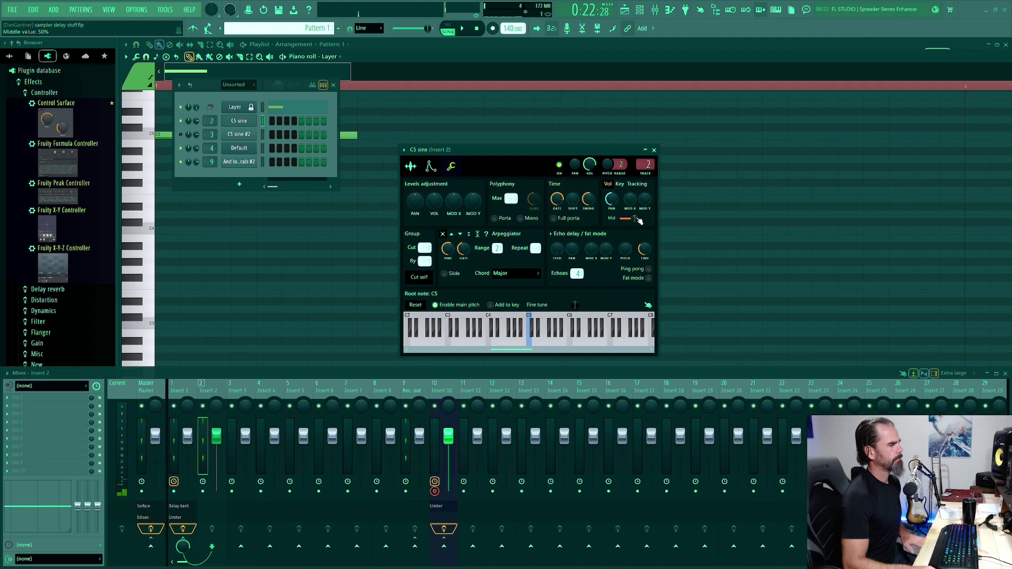
{"action": "key", "text": "j"}
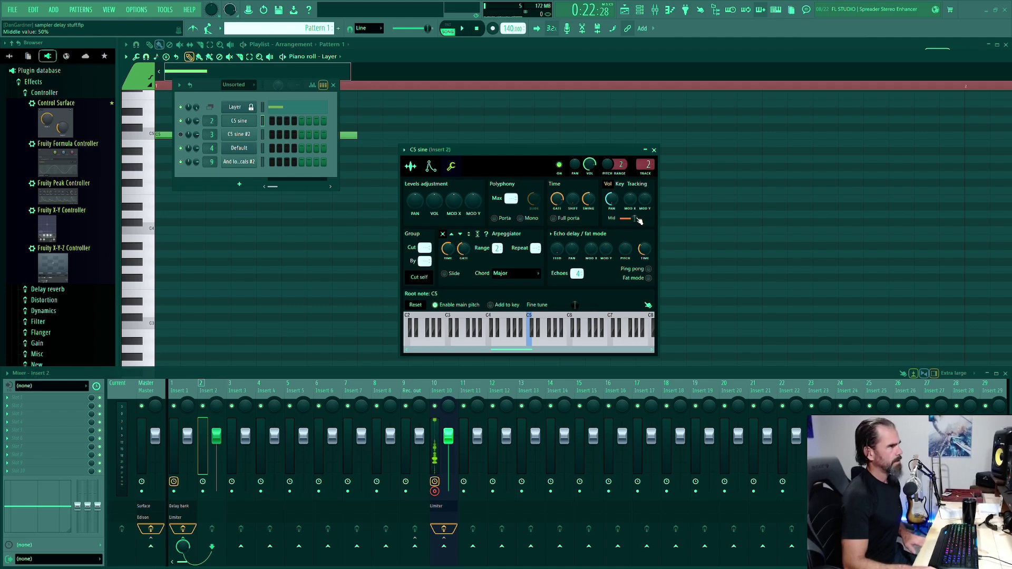
{"action": "key", "text": "j"}
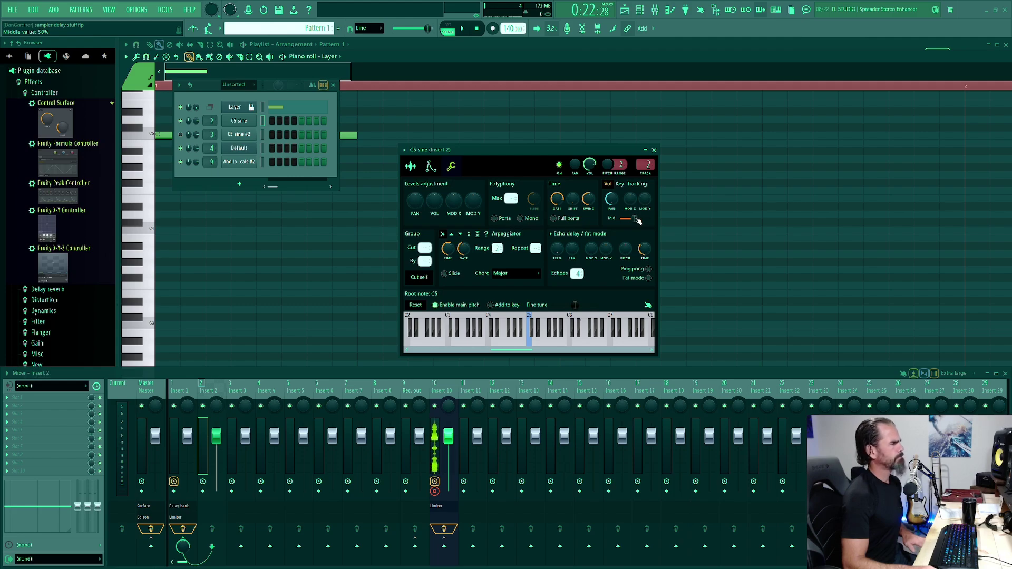
Step: Push the velocity-tracking Mid slider to maximum, testing notes between adjustments
{"action": "left_click_drag", "start_coordinate": [634, 217], "coordinate": [653, 219]}
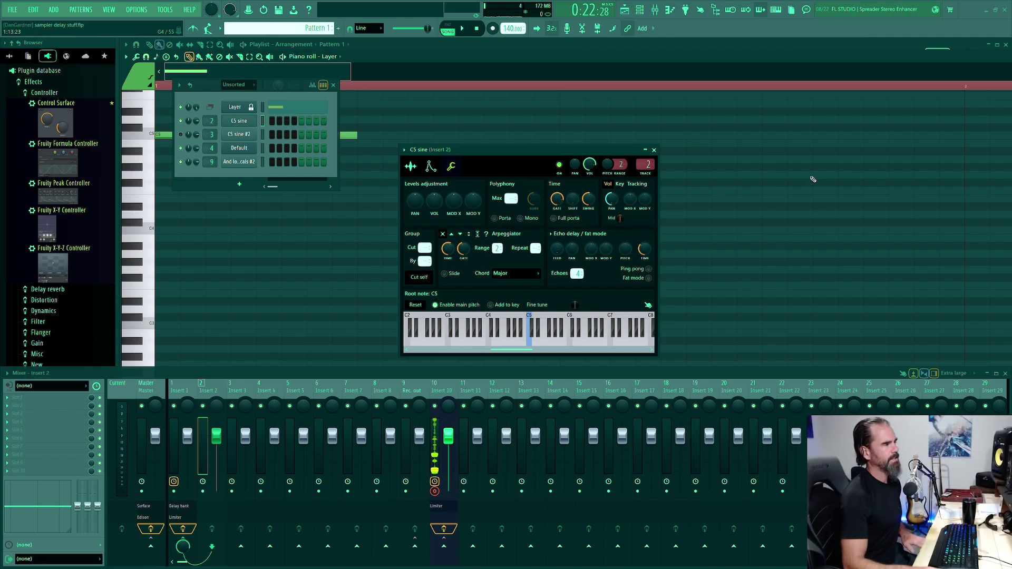
{"action": "key", "text": "j"}
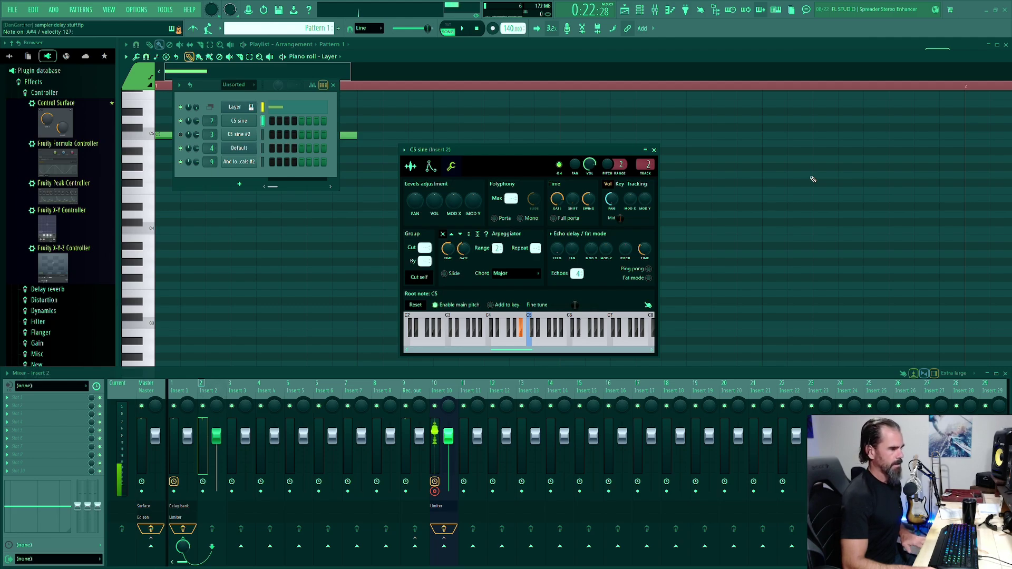
{"action": "key", "text": "j"}
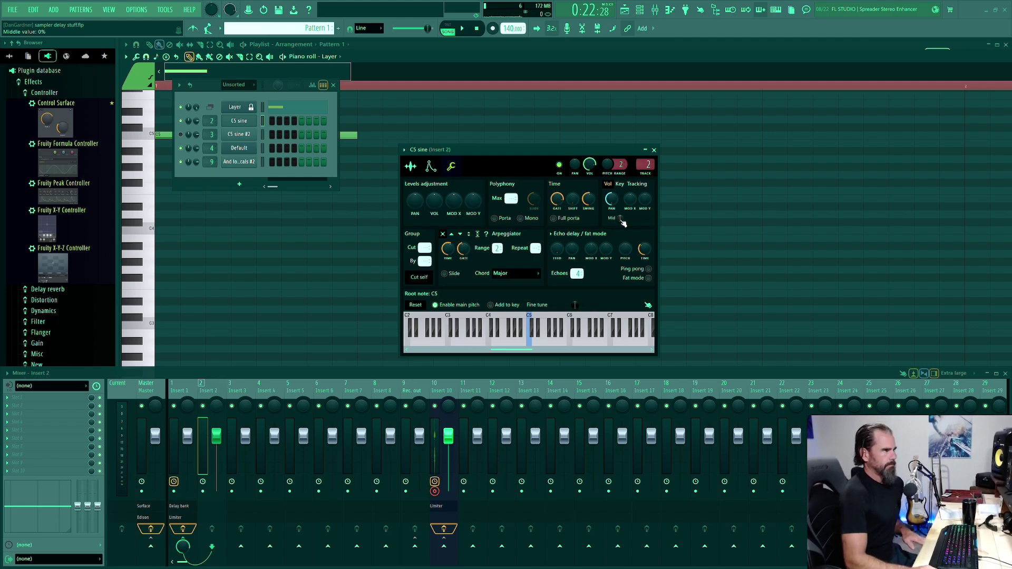
{"action": "left_click_drag", "start_coordinate": [623, 223], "coordinate": [637, 219]}
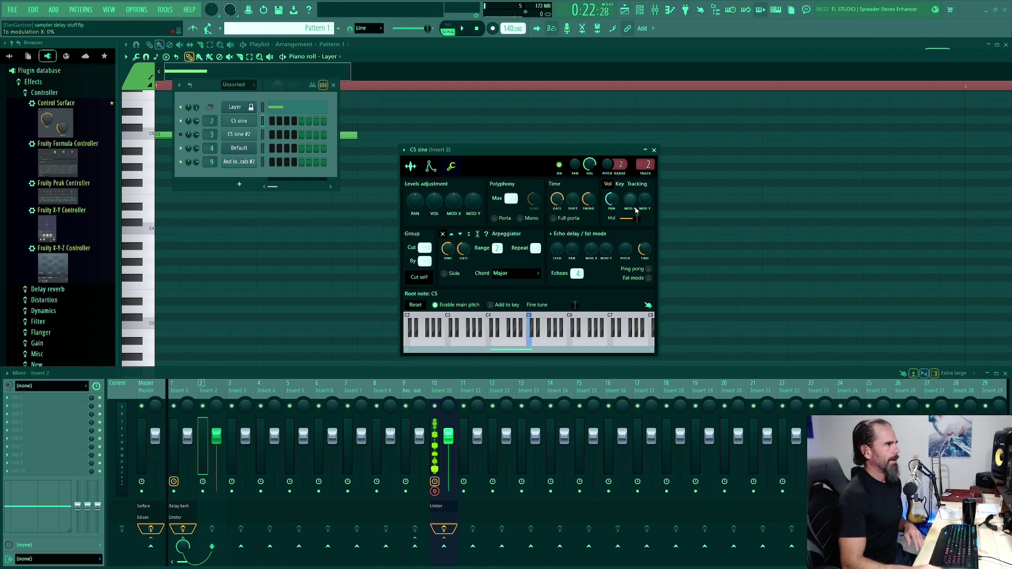
Step: Reset velocity-to-panning to 0% and play C5, a high note near C7, and C3 to compare panning
{"action": "left_click", "coordinate": [620, 184]}
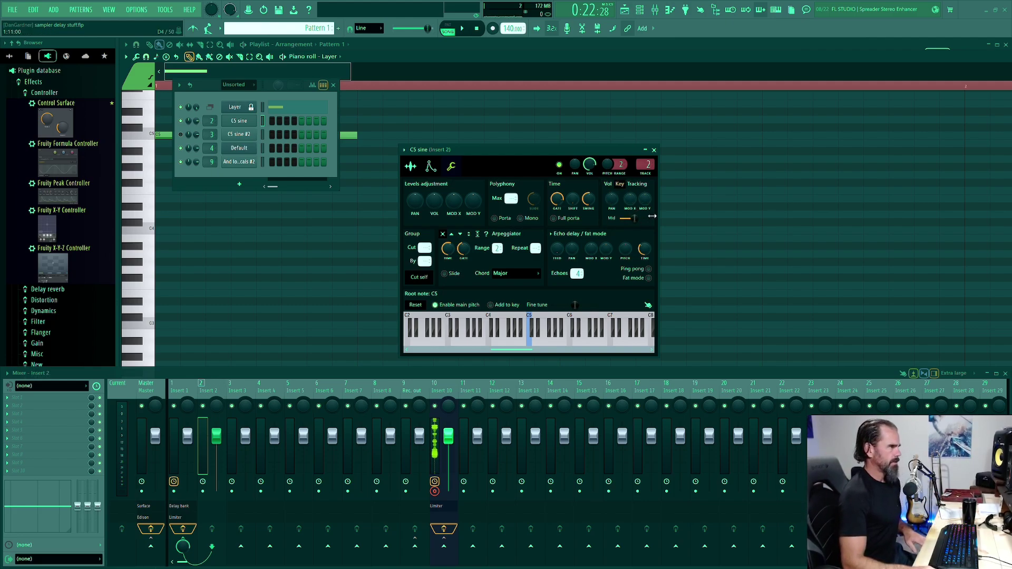
{"action": "left_click", "coordinate": [608, 184]}
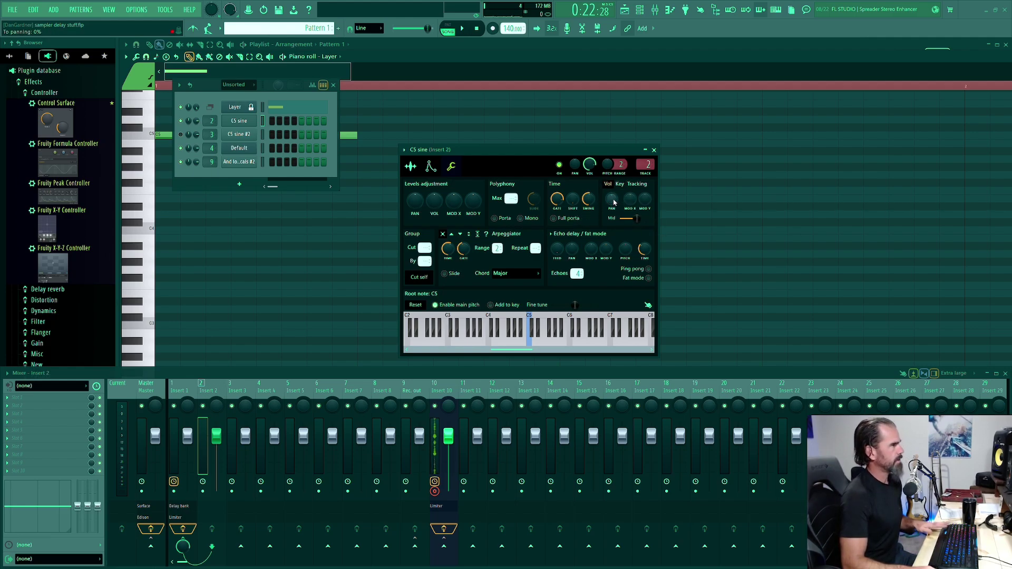
{"action": "left_click_drag", "start_coordinate": [614, 201], "coordinate": [620, 203]}
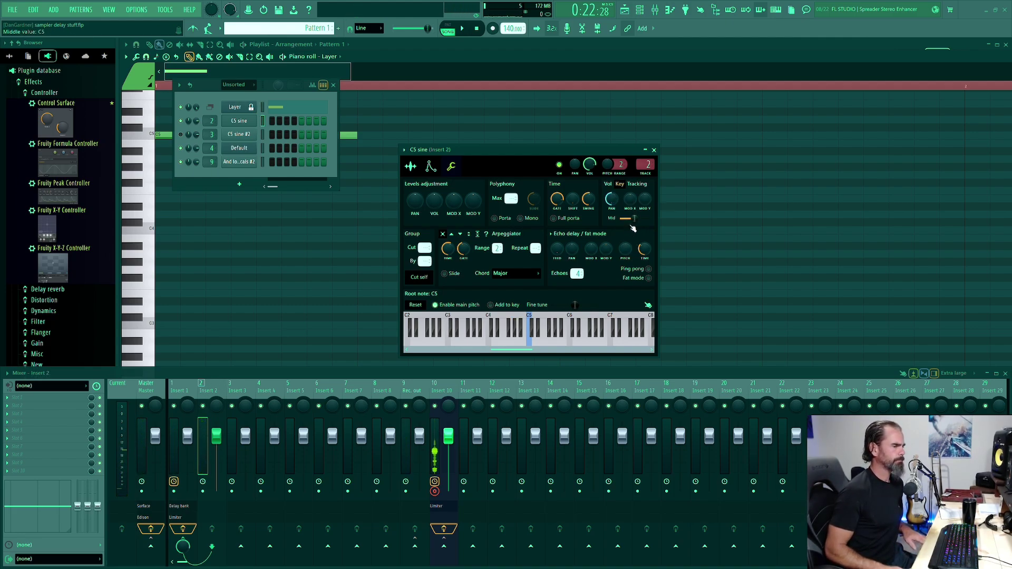
{"action": "left_click", "coordinate": [533, 346]}
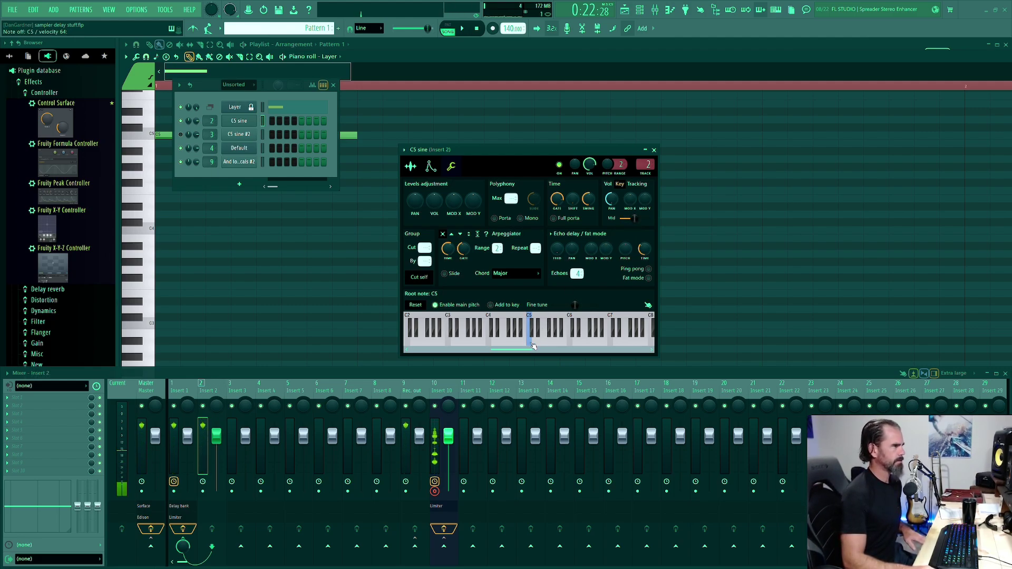
{"action": "left_click", "coordinate": [612, 345]}
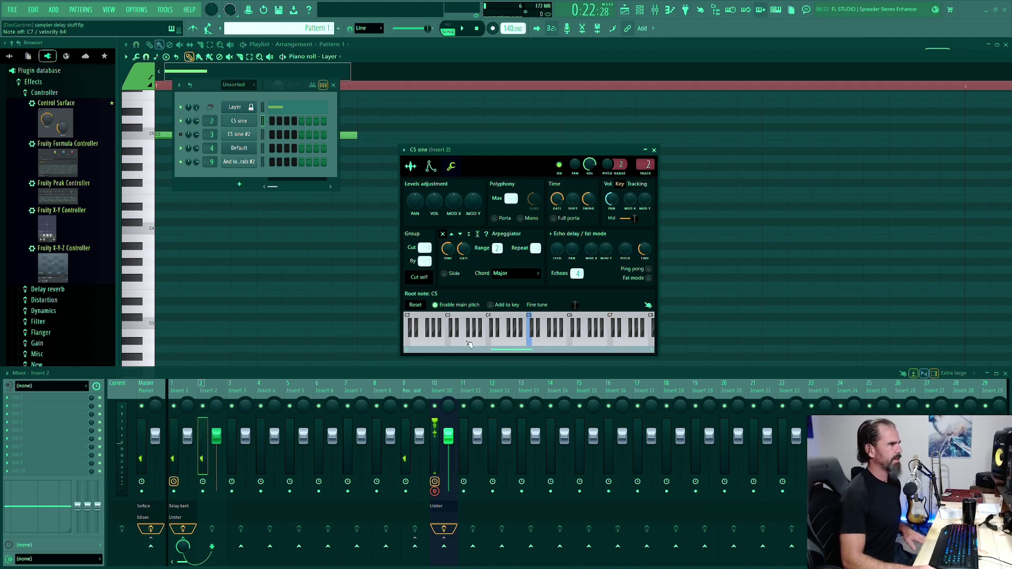
{"action": "left_click", "coordinate": [450, 344]}
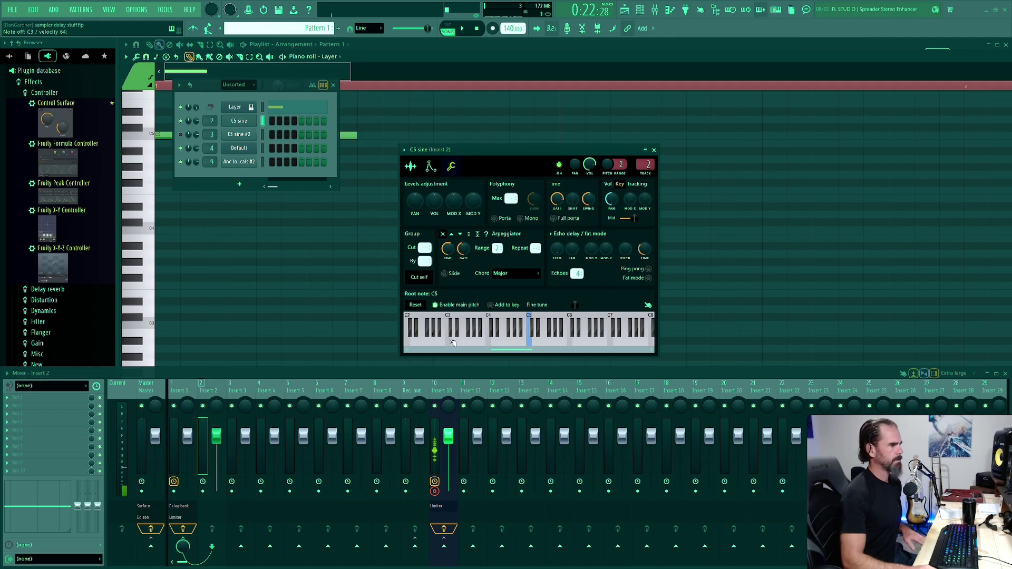
{"action": "left_click", "coordinate": [452, 342]}
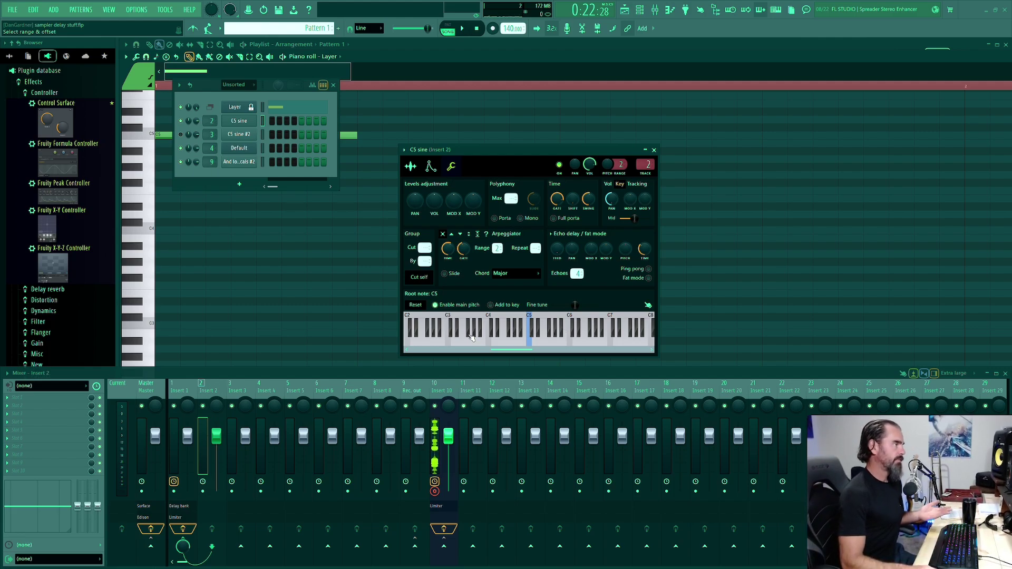
Step: Sweep the root-note keyboard from E4 up to F7 and back toward C3 to hear panning shift
{"action": "mouse_move", "coordinate": [464, 338]}
{"action": "left_mouse_down"}
{"action": "mouse_move", "coordinate": [527, 346]}
{"action": "mouse_move", "coordinate": [482, 349]}
{"action": "mouse_move", "coordinate": [438, 333]}
{"action": "left_mouse_up"}
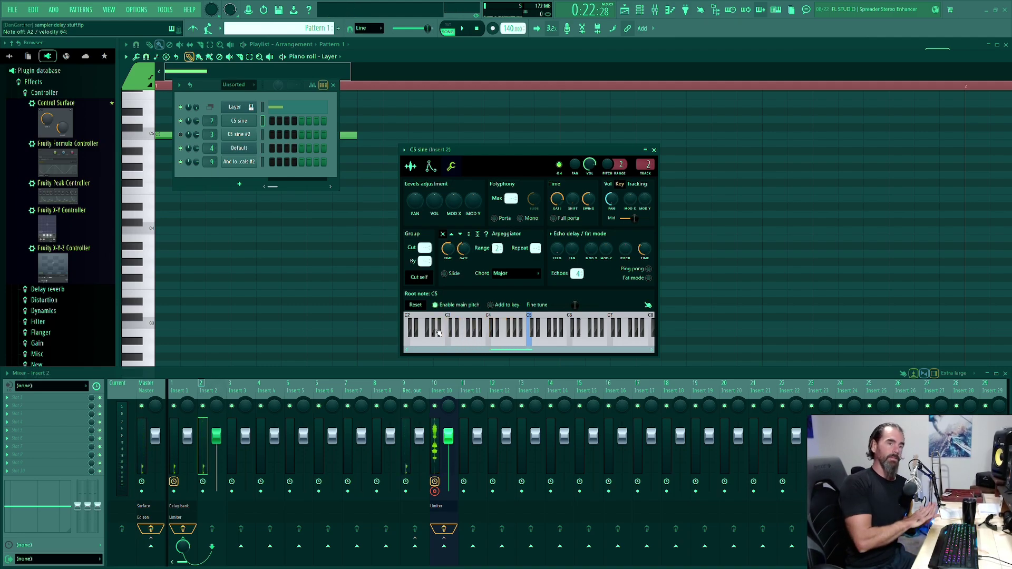
{"action": "left_click_drag", "start_coordinate": [438, 334], "coordinate": [627, 339]}
{"action": "left_click", "coordinate": [608, 338]}
{"action": "left_click", "coordinate": [563, 340]}
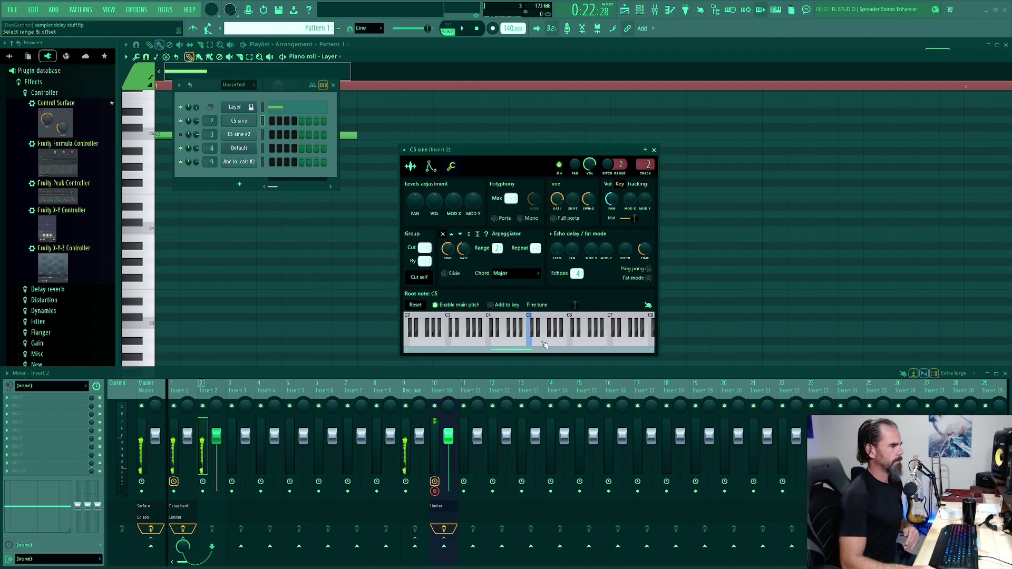
{"action": "left_click", "coordinate": [541, 343]}
{"action": "left_click_drag", "start_coordinate": [579, 343], "coordinate": [623, 342]}
{"action": "mouse_move", "coordinate": [487, 344]}
{"action": "left_mouse_down"}
{"action": "mouse_move", "coordinate": [425, 341]}
{"action": "mouse_move", "coordinate": [472, 347]}
{"action": "left_mouse_up"}
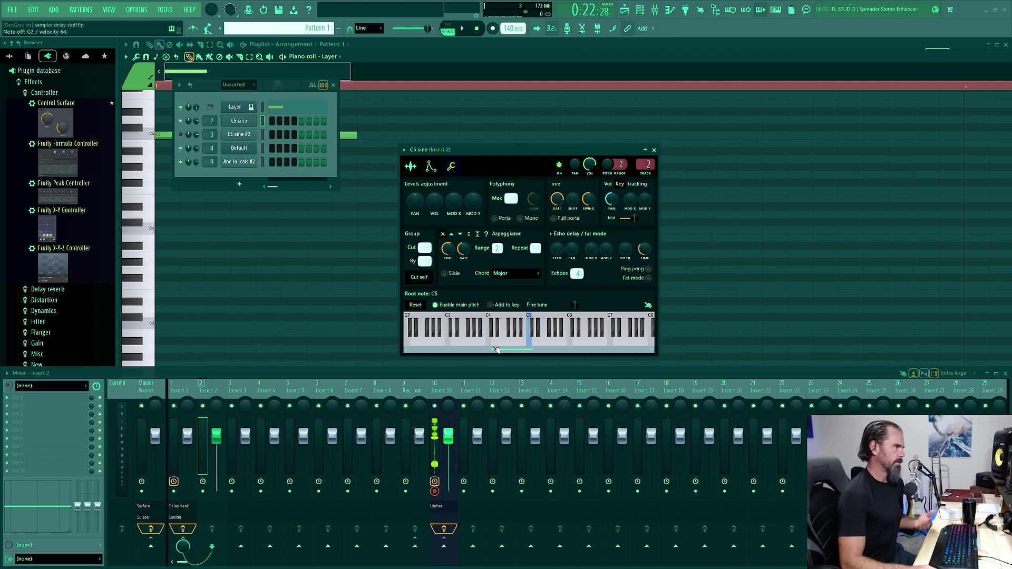
Step: Set key-tracking panning to -75%, testing B3, E3 and higher notes for the new spread
{"action": "left_click_drag", "start_coordinate": [485, 342], "coordinate": [486, 342]}
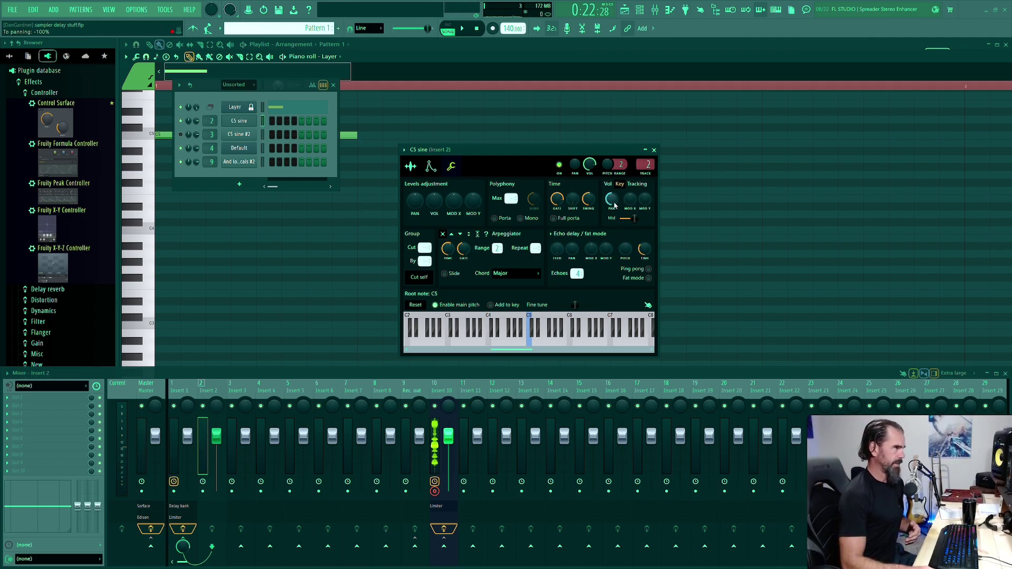
{"action": "left_click_drag", "start_coordinate": [614, 203], "coordinate": [614, 195]}
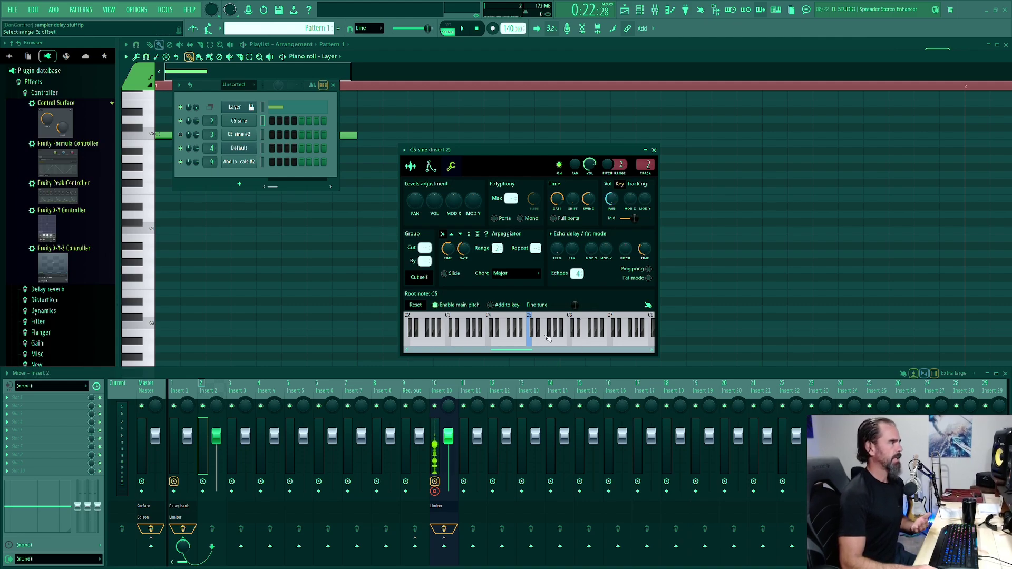
{"action": "left_click_drag", "start_coordinate": [613, 202], "coordinate": [613, 197]}
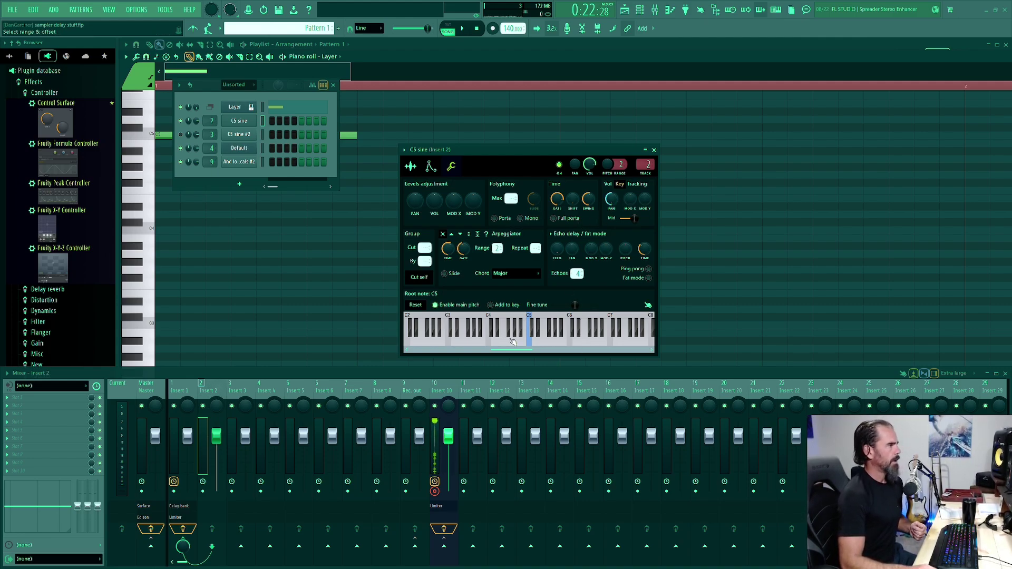
{"action": "left_click", "coordinate": [461, 340]}
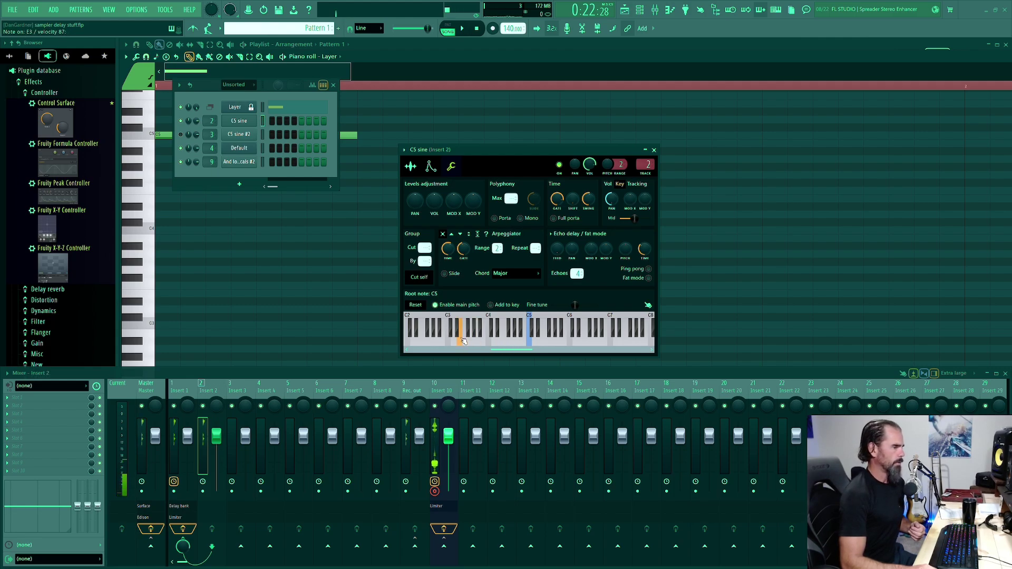
{"action": "left_click", "coordinate": [568, 339]}
{"action": "left_click", "coordinate": [625, 337]}
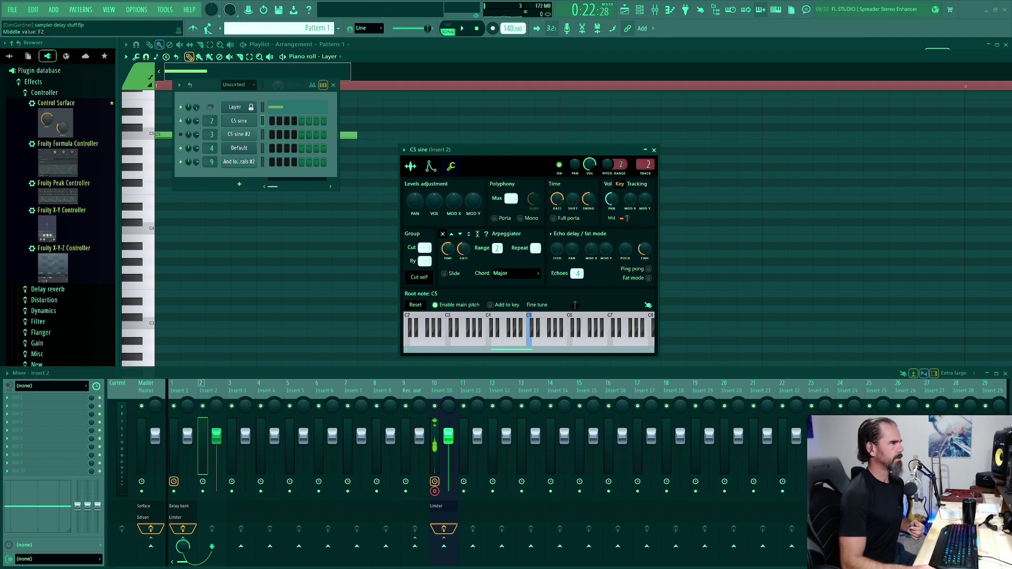
Step: Move the key-tracking middle note to D6 and test F6 and G3 to compare panning
{"action": "mouse_move", "coordinate": [624, 223]}
{"action": "left_mouse_down"}
{"action": "mouse_move", "coordinate": [607, 246]}
{"action": "mouse_move", "coordinate": [626, 223]}
{"action": "left_mouse_up"}
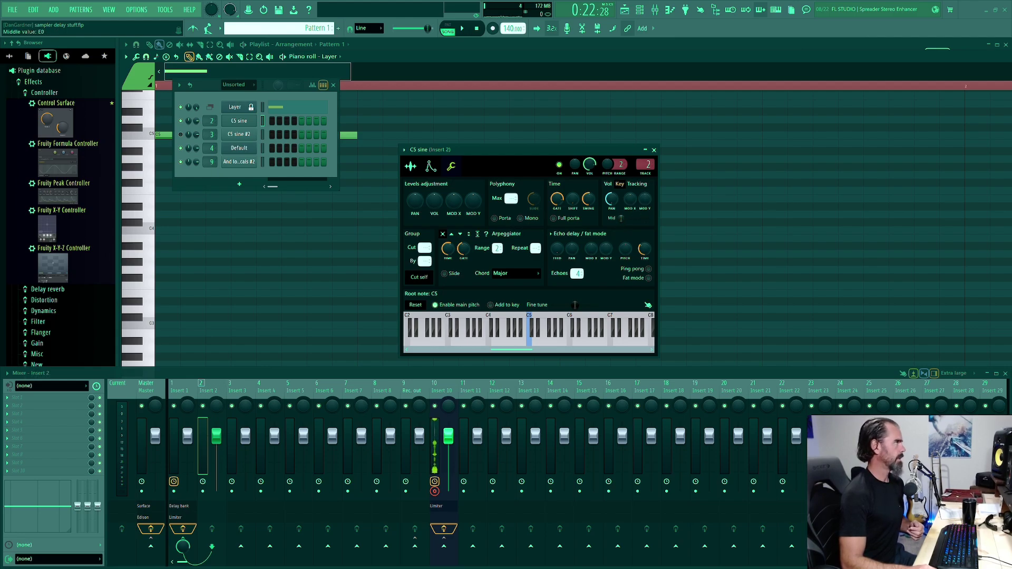
{"action": "left_click_drag", "start_coordinate": [635, 218], "coordinate": [633, 219]}
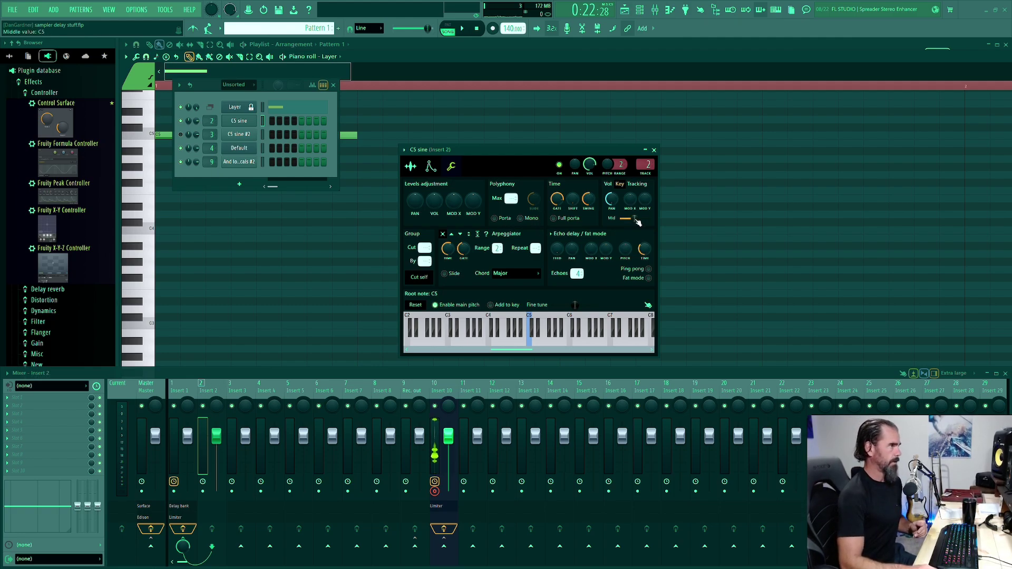
{"action": "left_click_drag", "start_coordinate": [641, 219], "coordinate": [650, 219]}
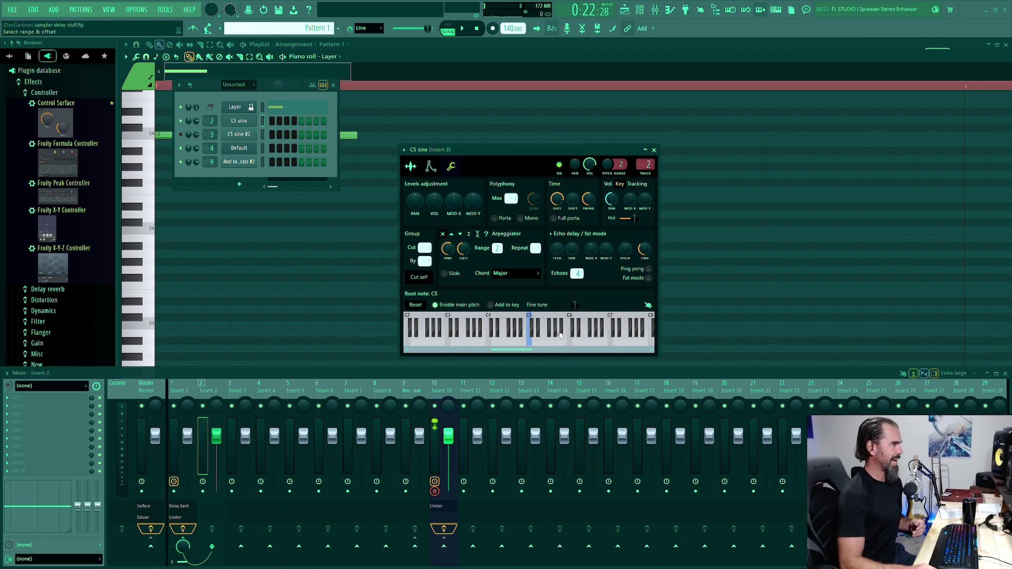
{"action": "left_click", "coordinate": [589, 341]}
{"action": "left_click", "coordinate": [589, 340]}
{"action": "left_click", "coordinate": [589, 340]}
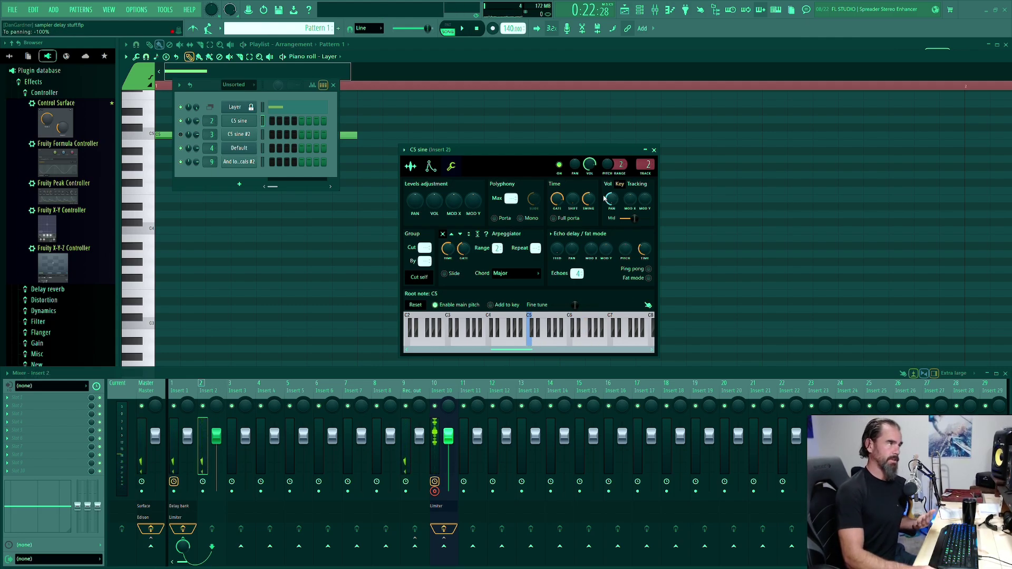
{"action": "left_click", "coordinate": [497, 344]}
{"action": "left_click", "coordinate": [472, 344]}
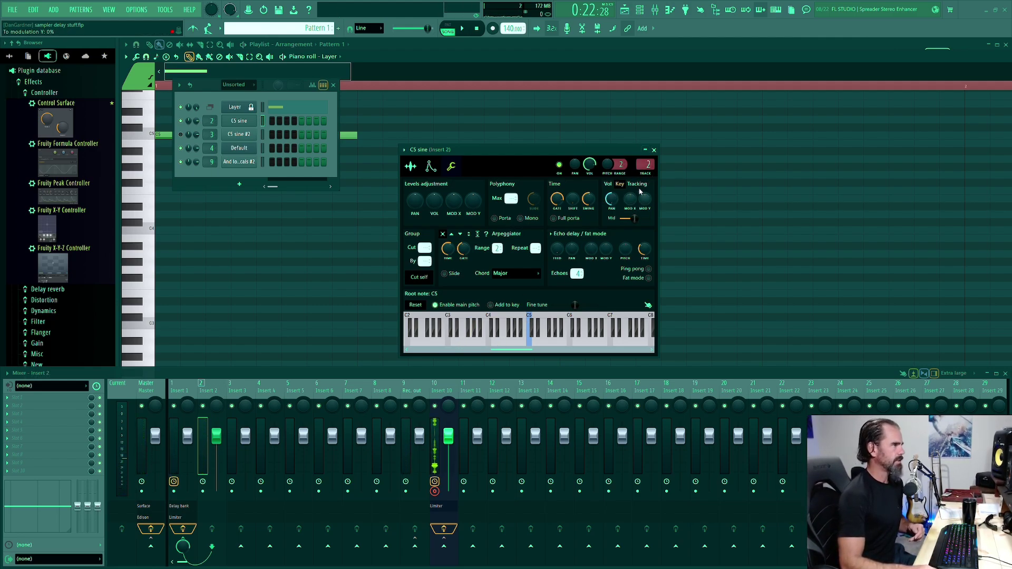
Step: Reset key-tracking PAN to 0%, then drop the envelope page's filter Mod X from 100% to 15%
{"action": "left_click_drag", "start_coordinate": [612, 205], "coordinate": [612, 205]}
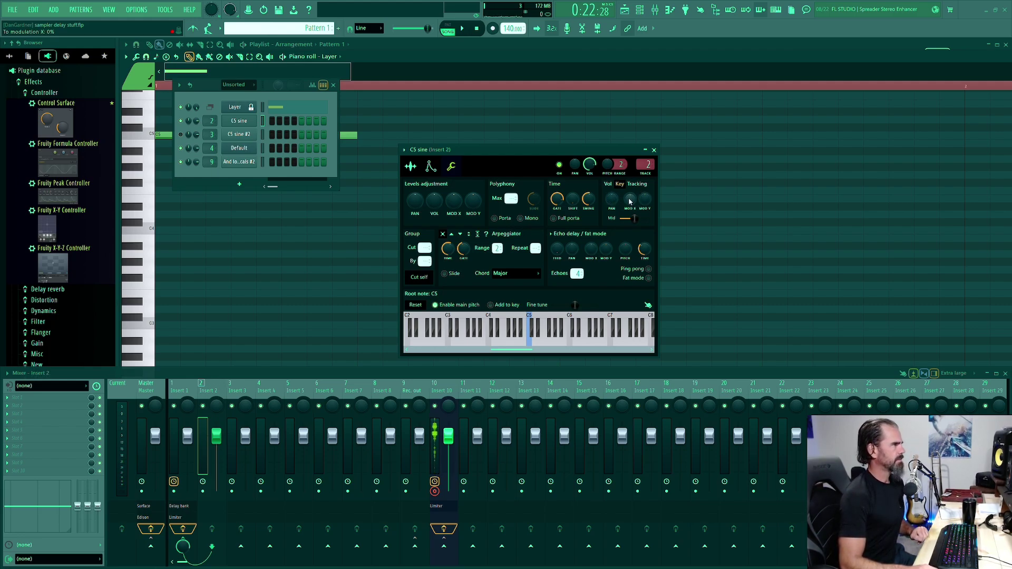
{"action": "left_click", "coordinate": [441, 167]}
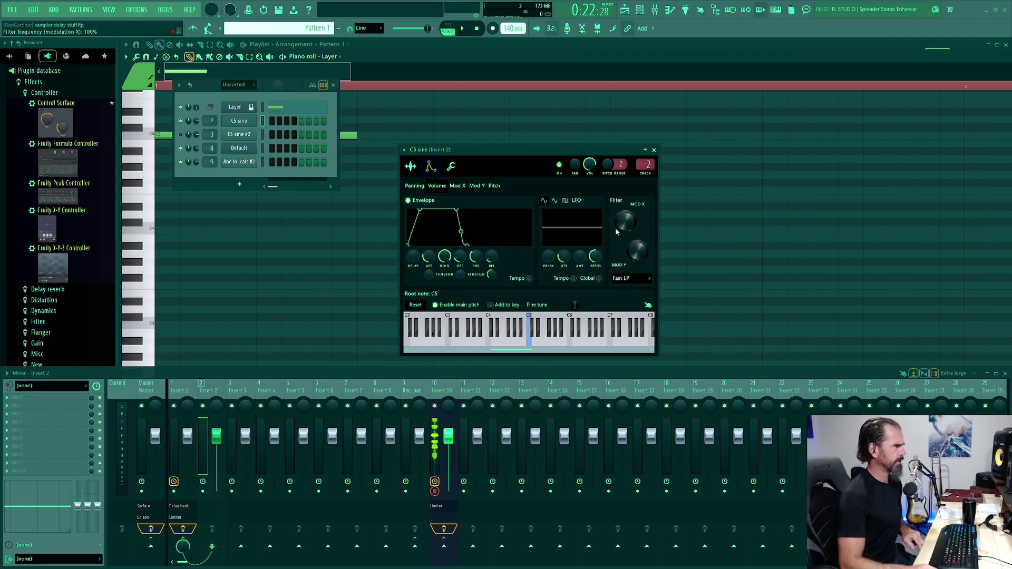
{"action": "left_click_drag", "start_coordinate": [614, 231], "coordinate": [614, 266]}
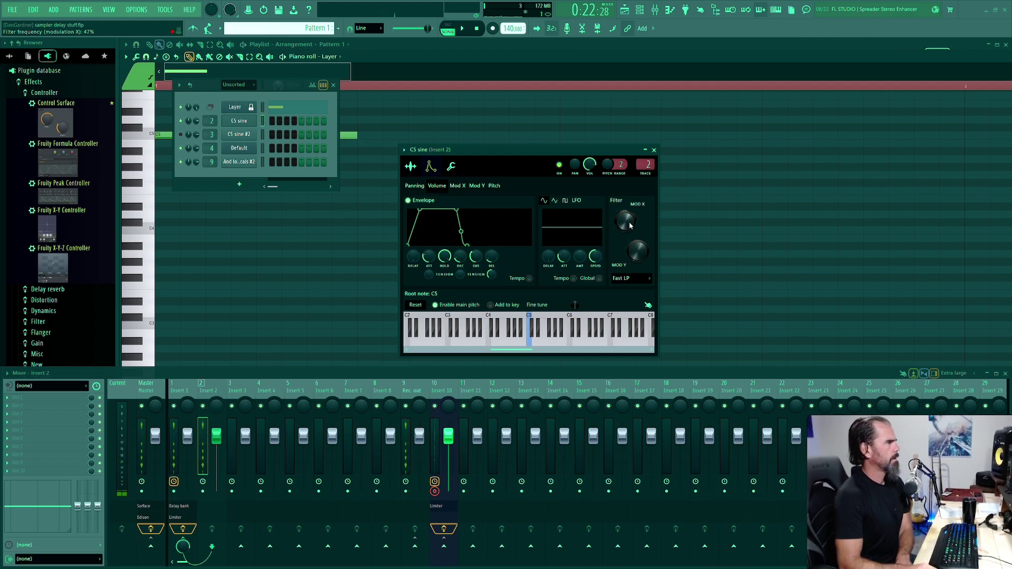
{"action": "left_click_drag", "start_coordinate": [630, 226], "coordinate": [631, 242]}
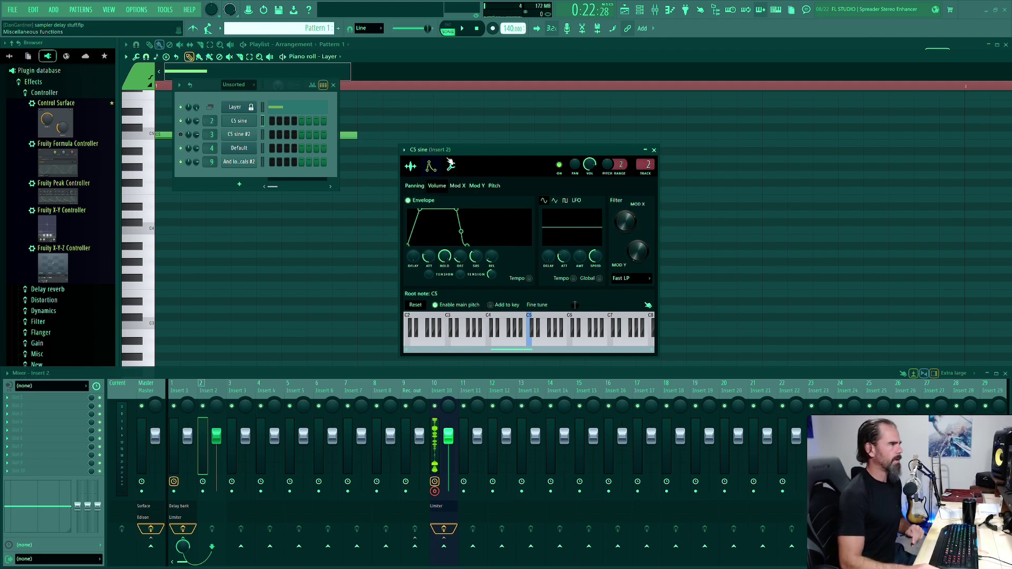
Step: Switch the C5 sine channel settings to the Miscellaneous functions (wrench) page
{"action": "left_click", "coordinate": [451, 165]}
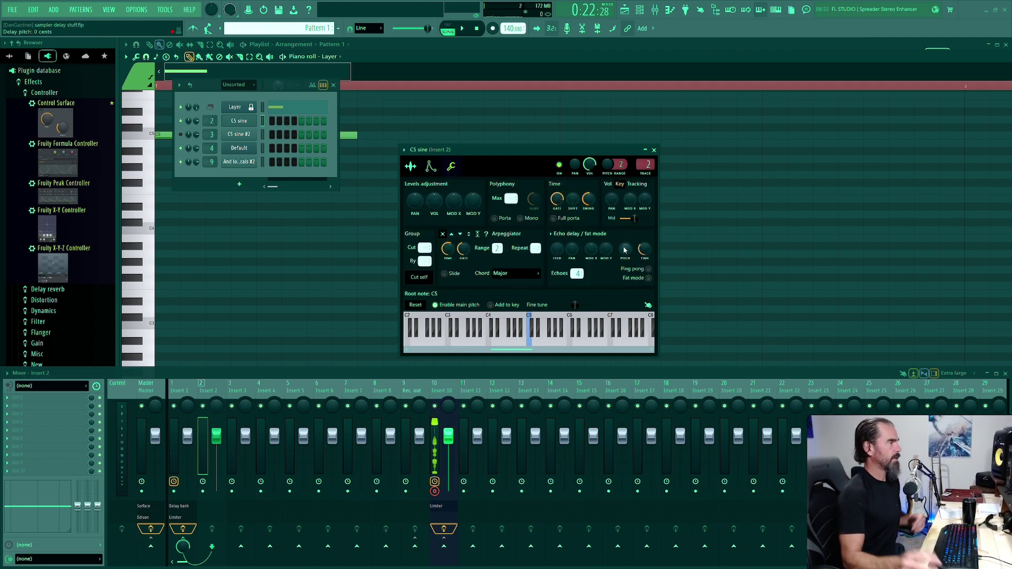